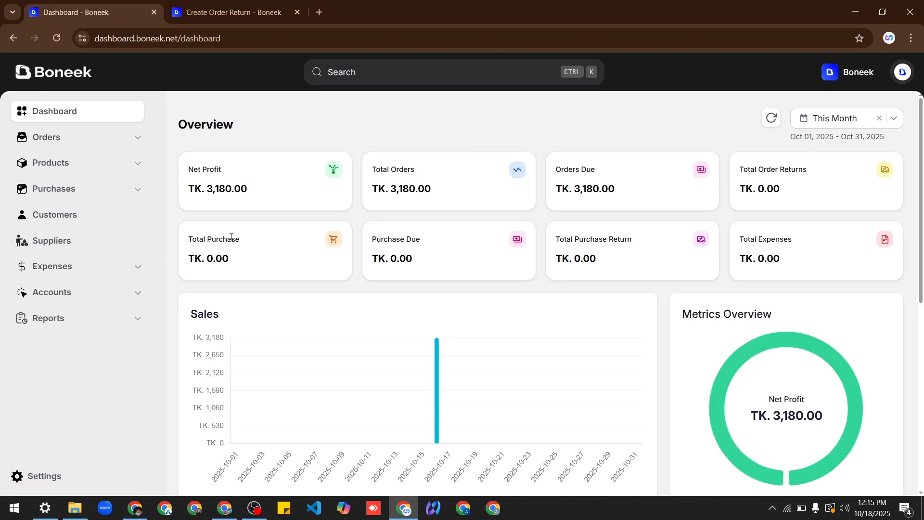
Check the dashboard's Net Profit figure and open the accounts list.
double_click(223, 193)
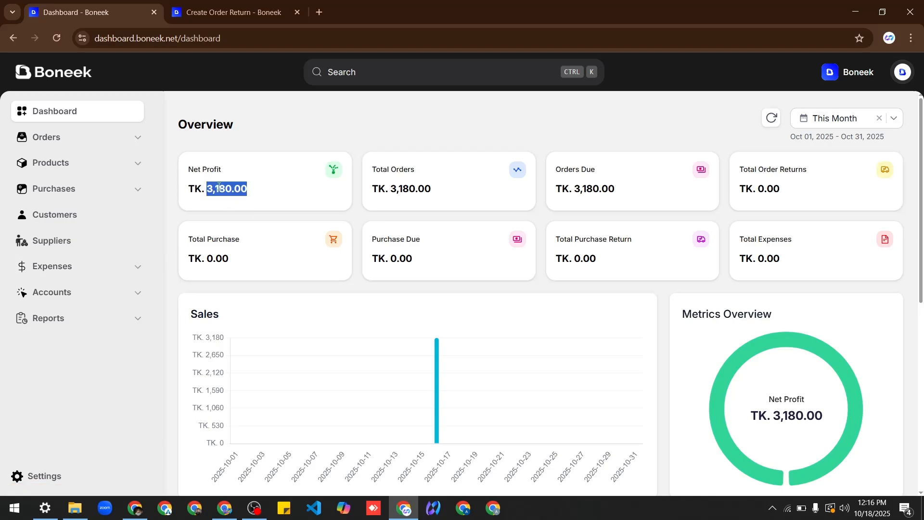
click(221, 208)
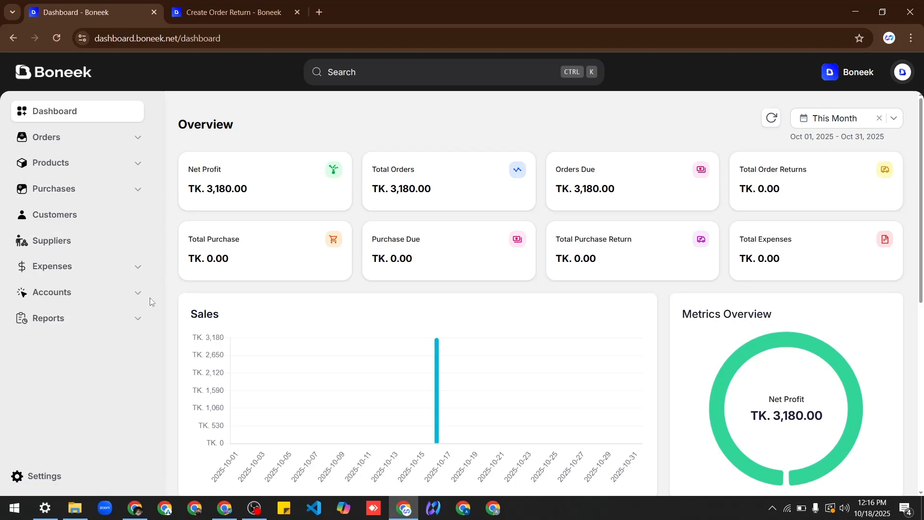
click(131, 299)
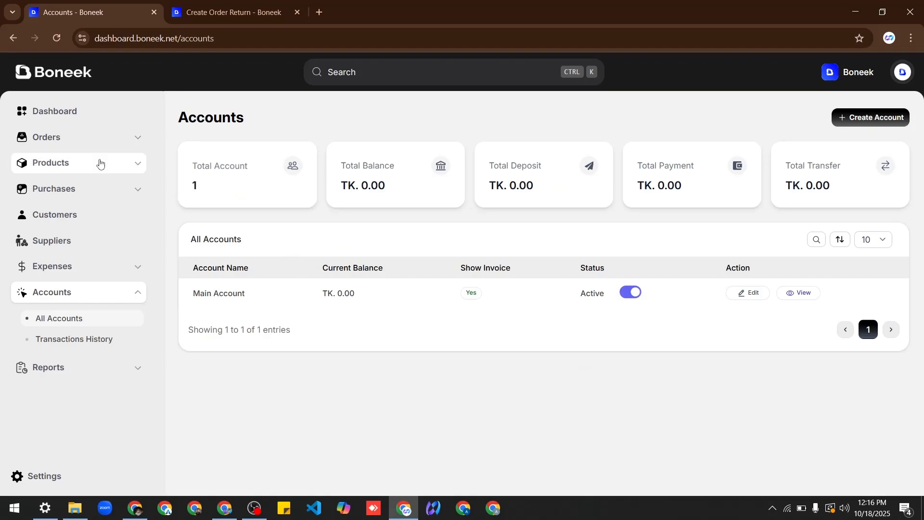
click(90, 118)
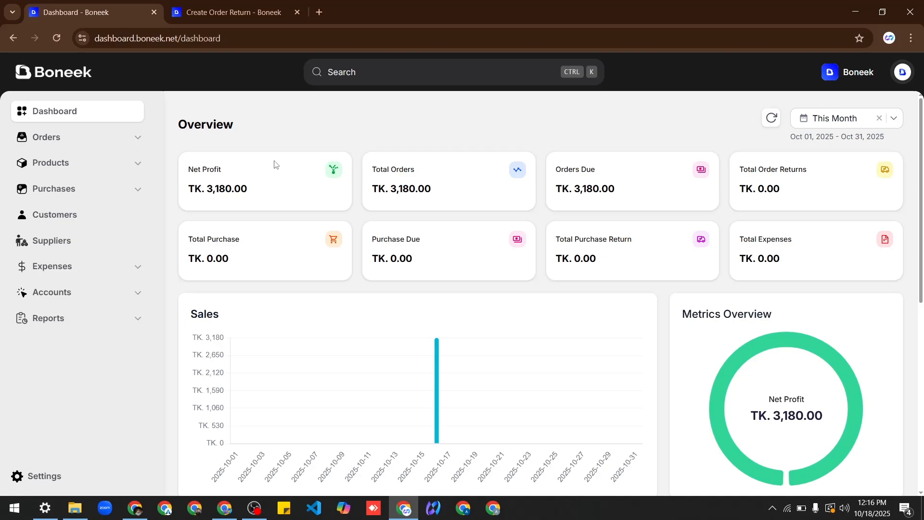
click(77, 292)
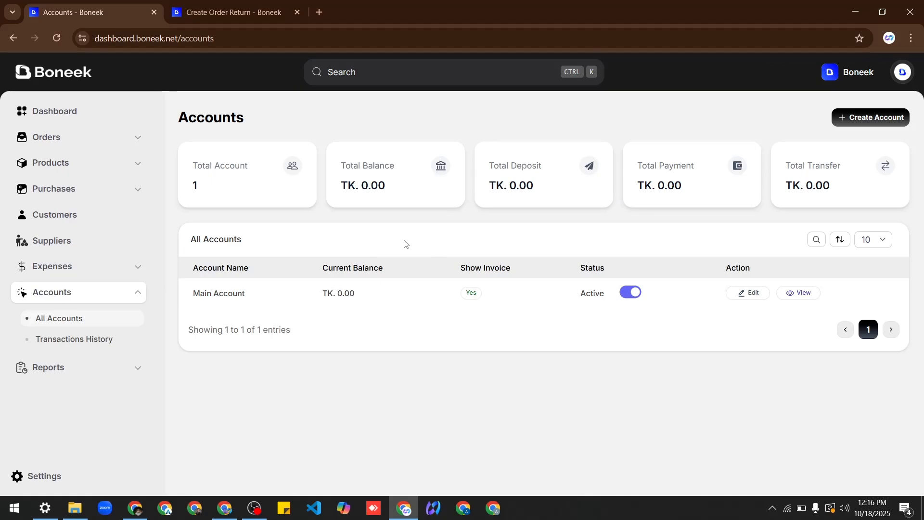
Look over the Suppliers and Purchases pages, then return to the accounts list showing Main Account.
click(82, 241)
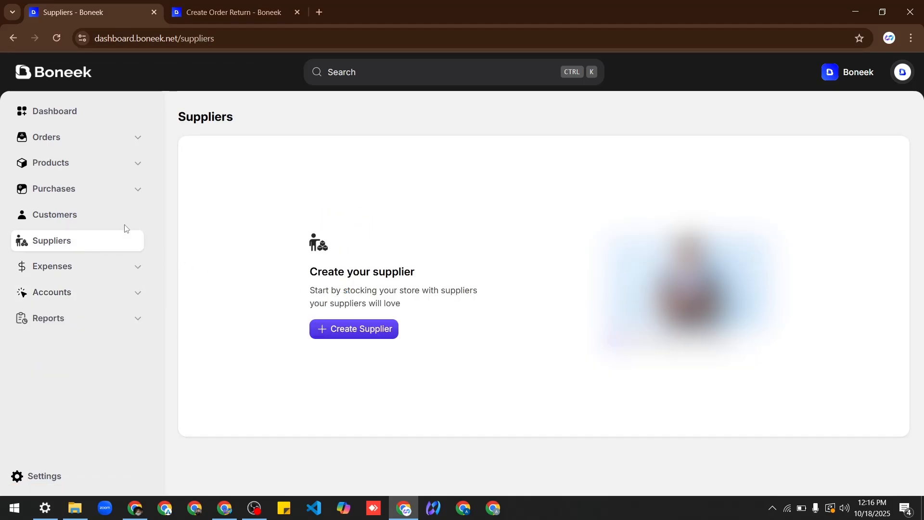
click(107, 198)
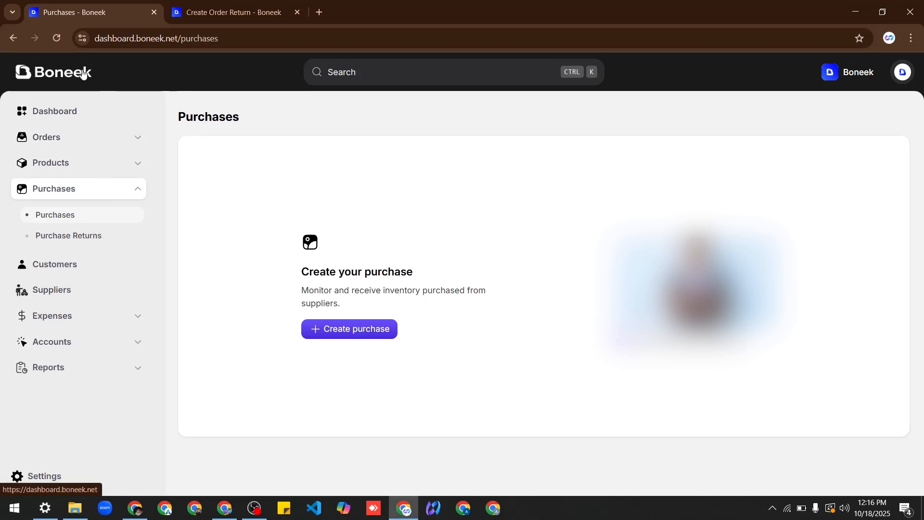
click(99, 110)
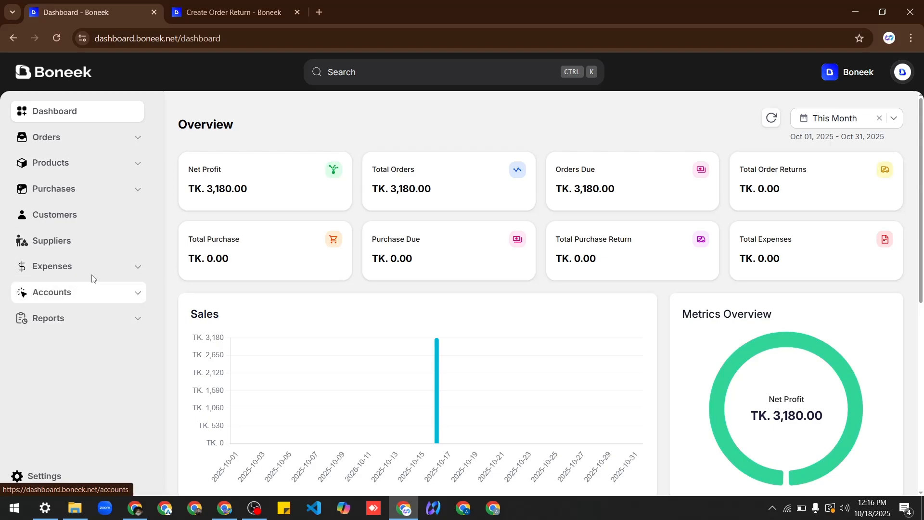
click(95, 299)
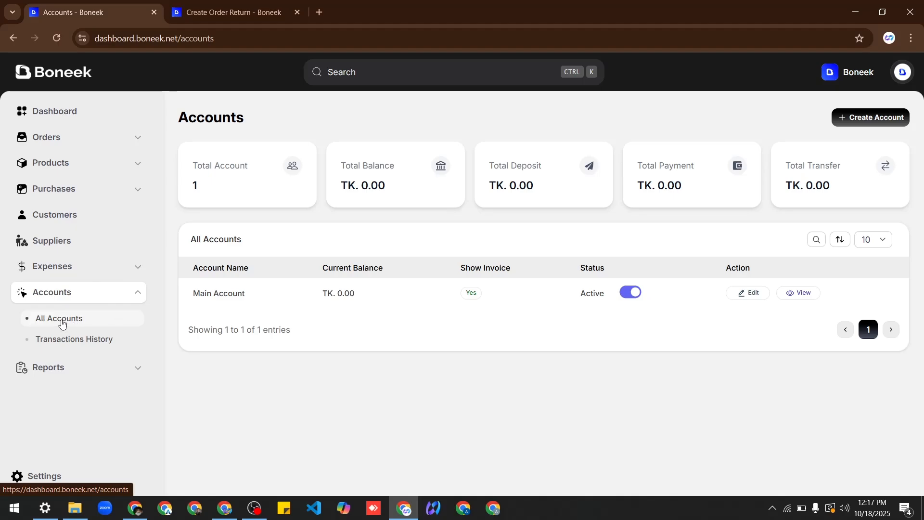
Create account DBBL Dhaka Branch, shown in invoices, with a 200000 opening balance.
click(878, 120)
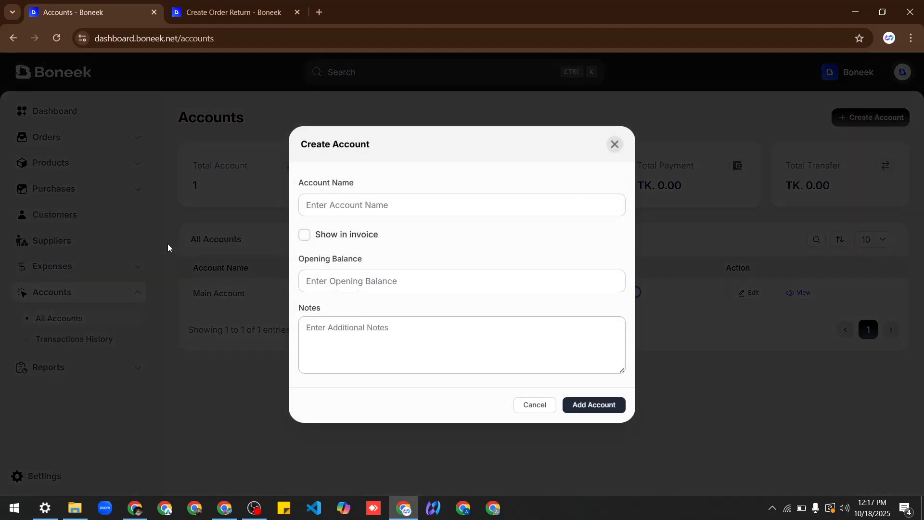
click(356, 206)
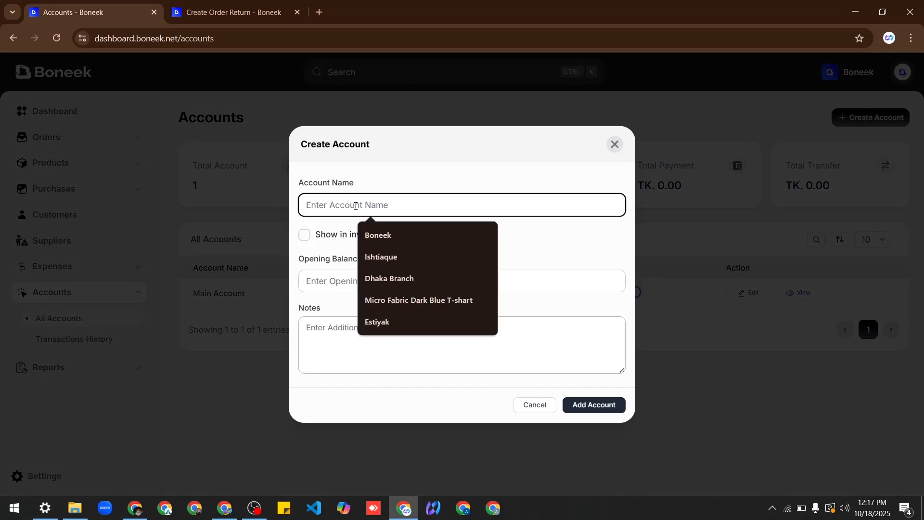
text(DBBL Dh)
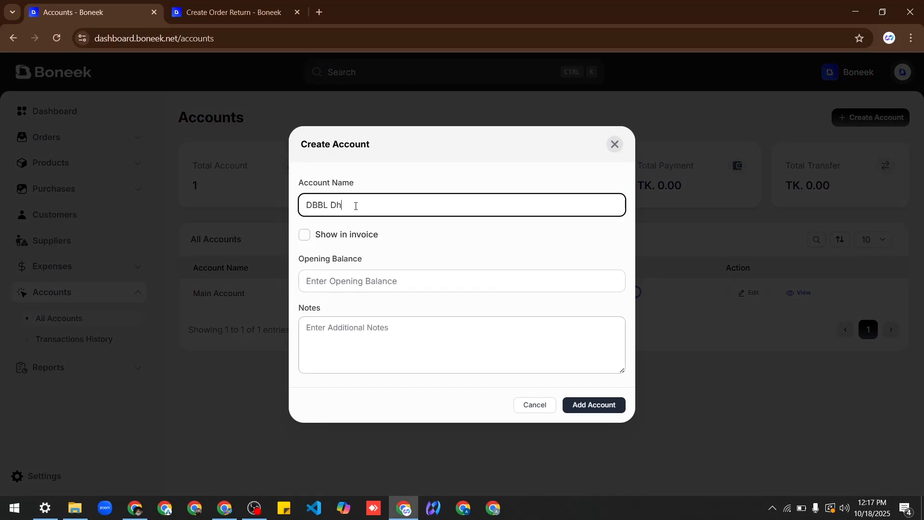
text(aka Branch)
click(345, 239)
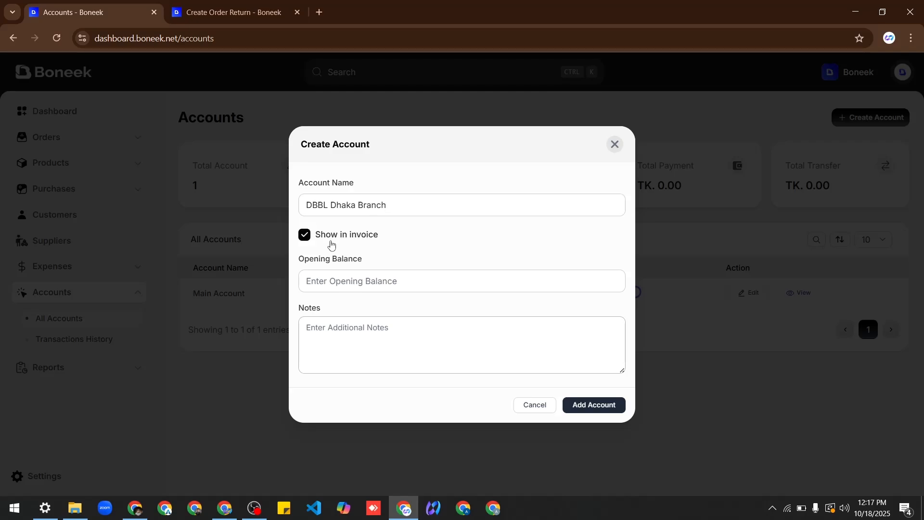
click(367, 281)
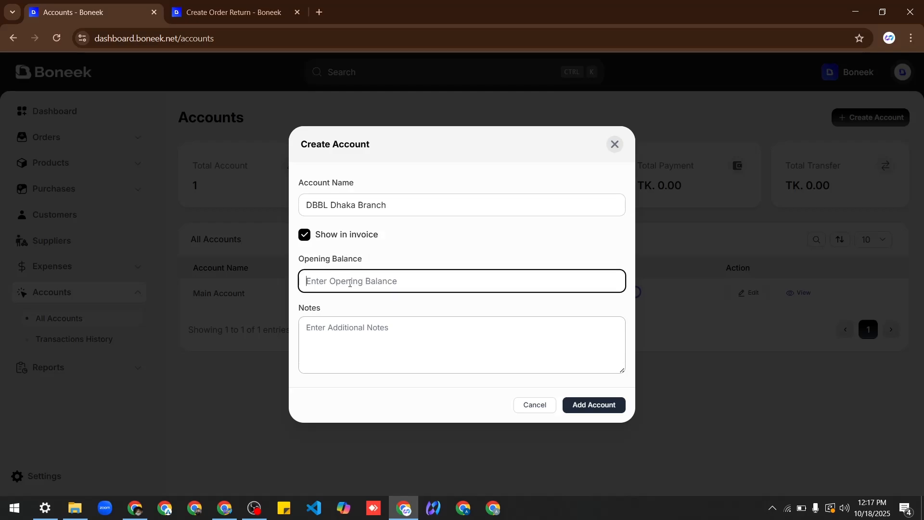
text(200000)
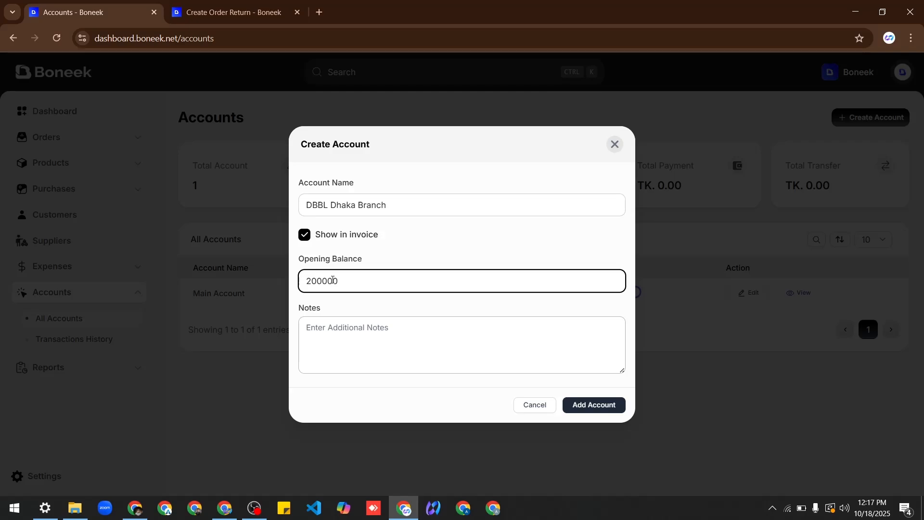
click(356, 345)
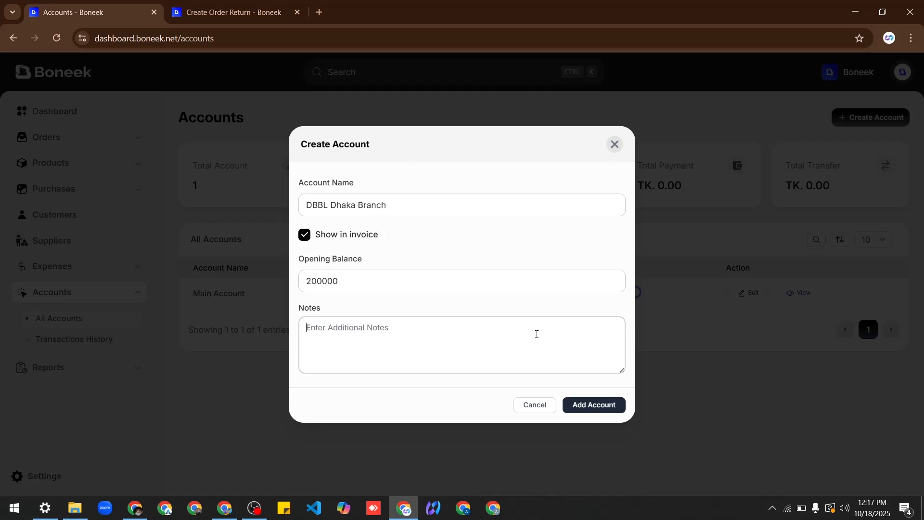
click(601, 409)
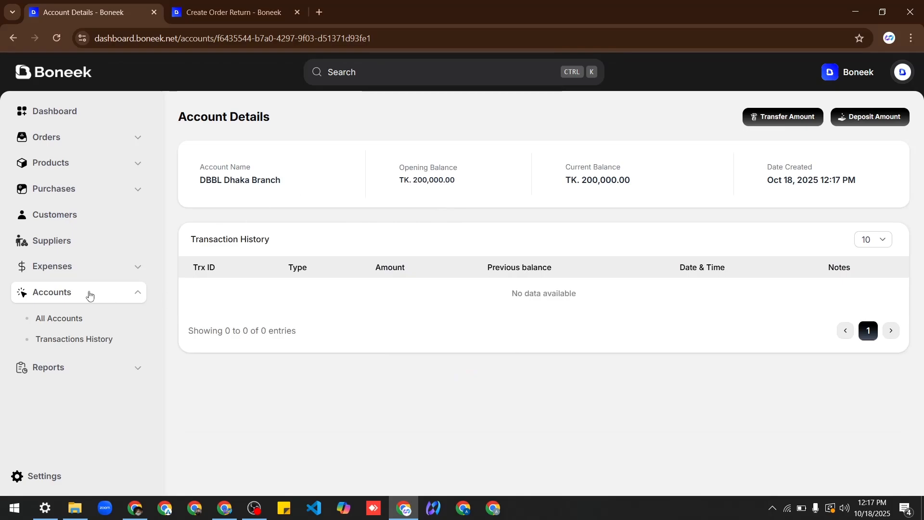
Return to the accounts list showing DBBL Dhaka Branch at TK. 200,000.00 alongside Main Account.
click(76, 318)
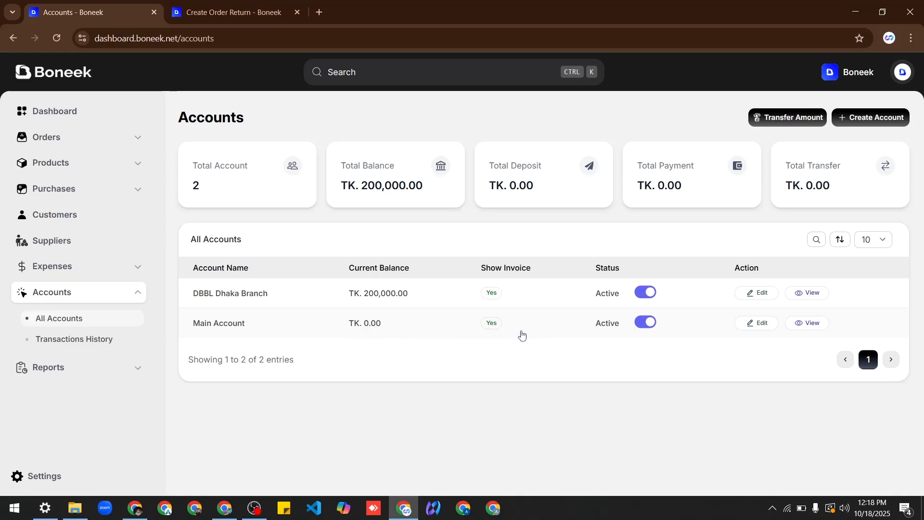
Set DBBL Dhaka Branch inactive, then reactivate it, confirming each change.
click(650, 296)
click(522, 336)
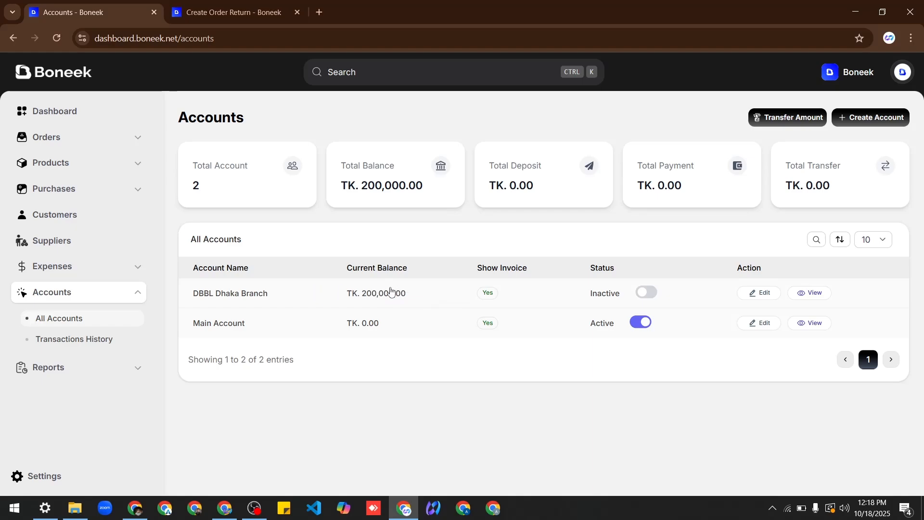
click(650, 292)
click(498, 337)
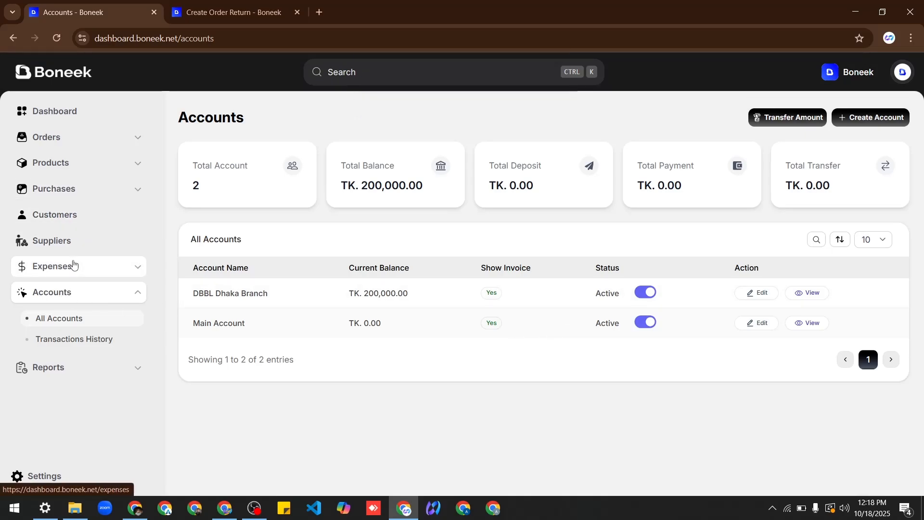
Go to the Suppliers page, which has no suppliers yet.
click(89, 254)
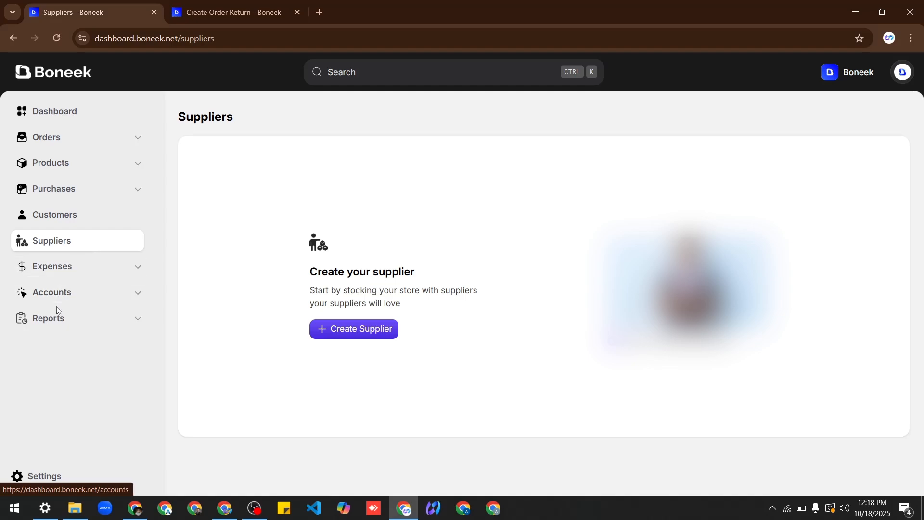
click(87, 299)
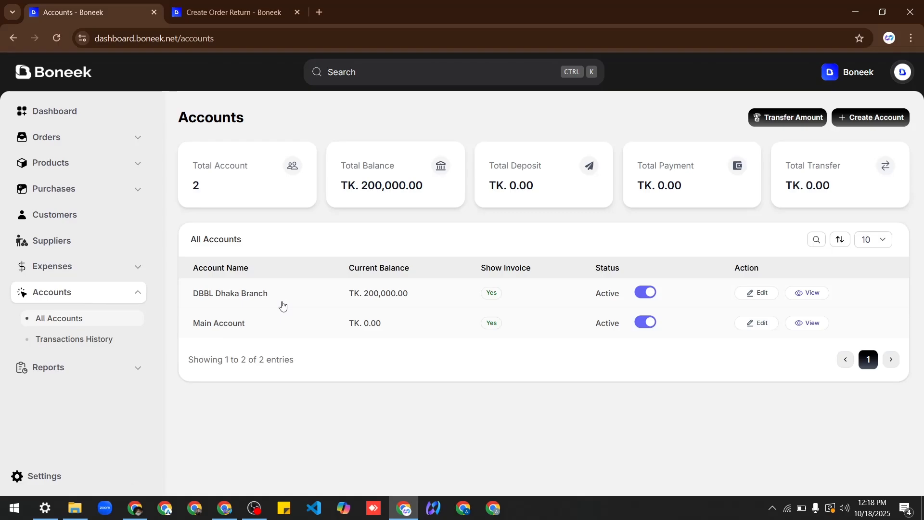
click(85, 249)
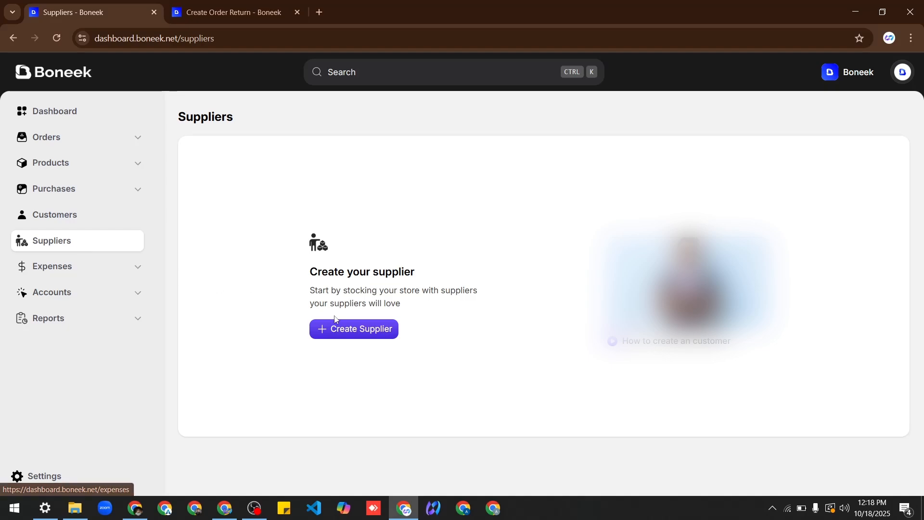
Start a new supplier and fill in its name, phone number and email address.
click(361, 331)
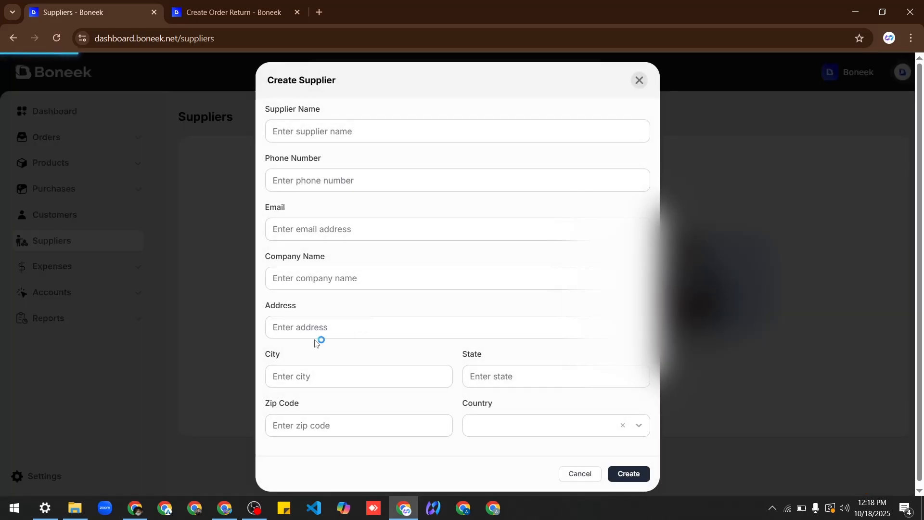
click(316, 122)
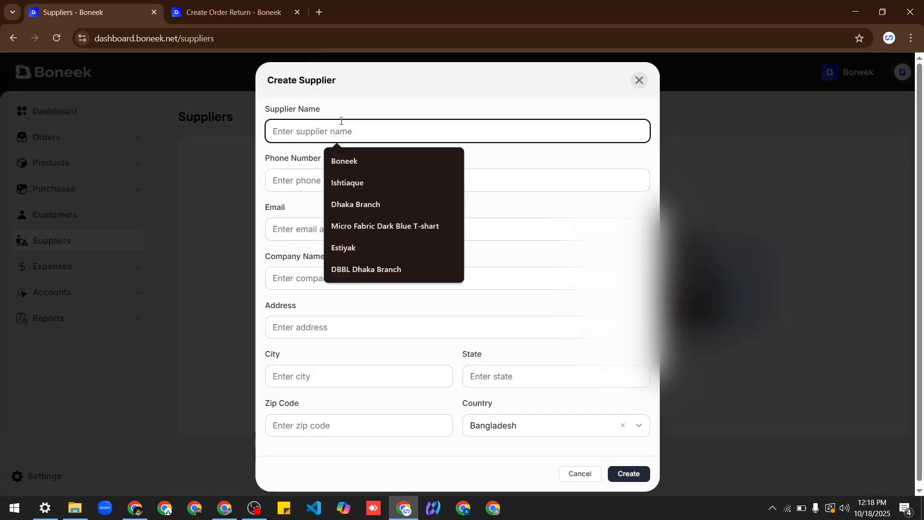
click(348, 181)
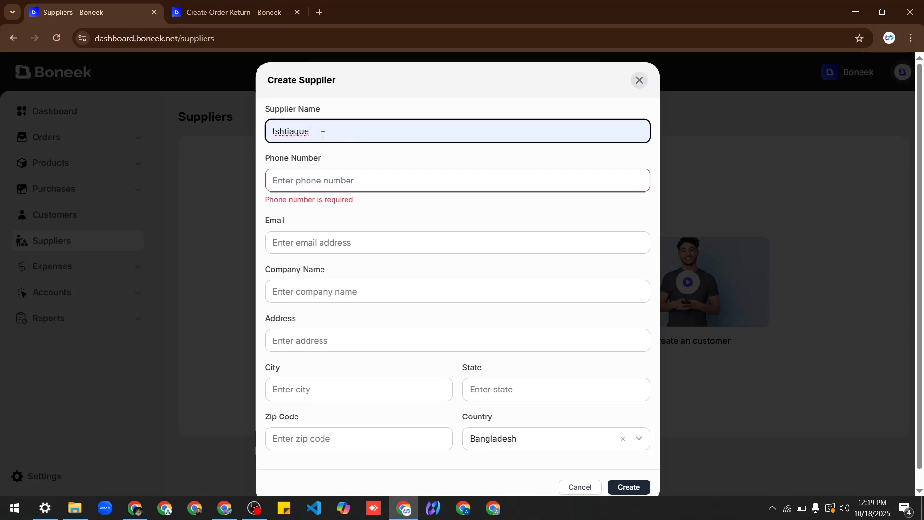
click(335, 176)
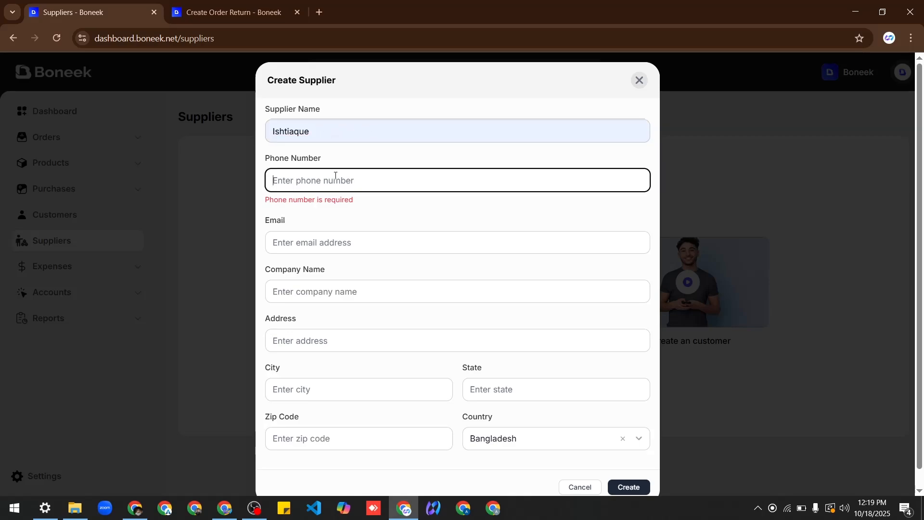
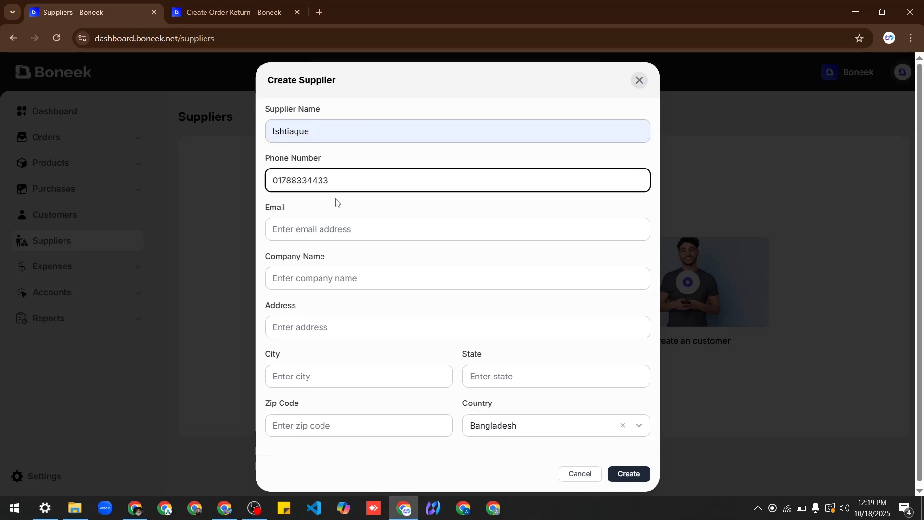
click(336, 202)
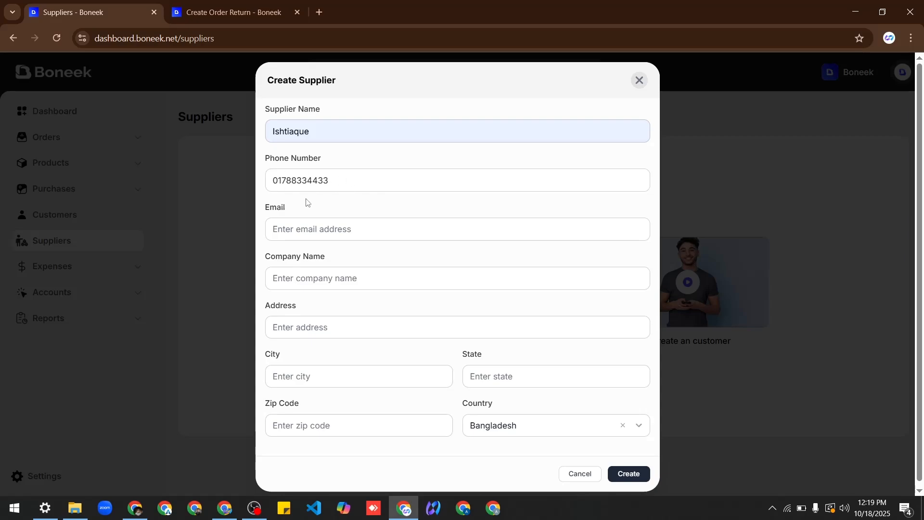
click(349, 229)
click(322, 219)
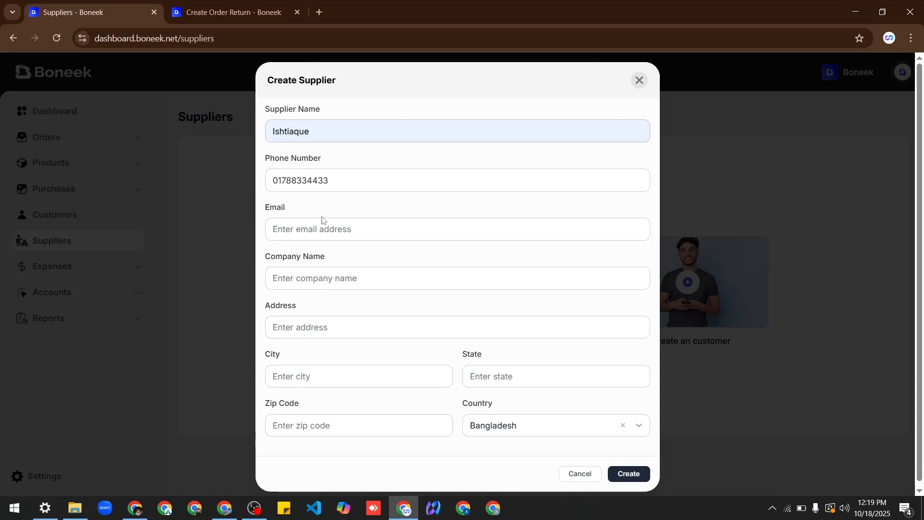
click(344, 226)
text(test)
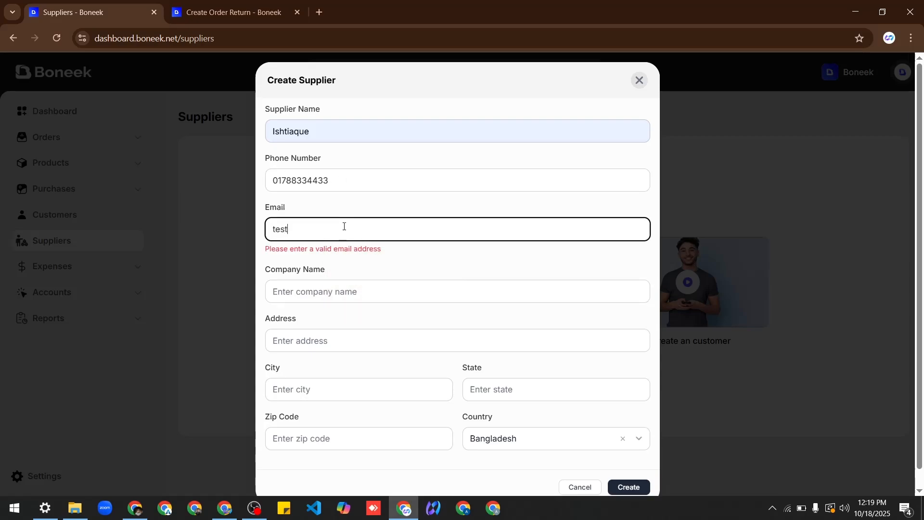
text(@gmail.co,)
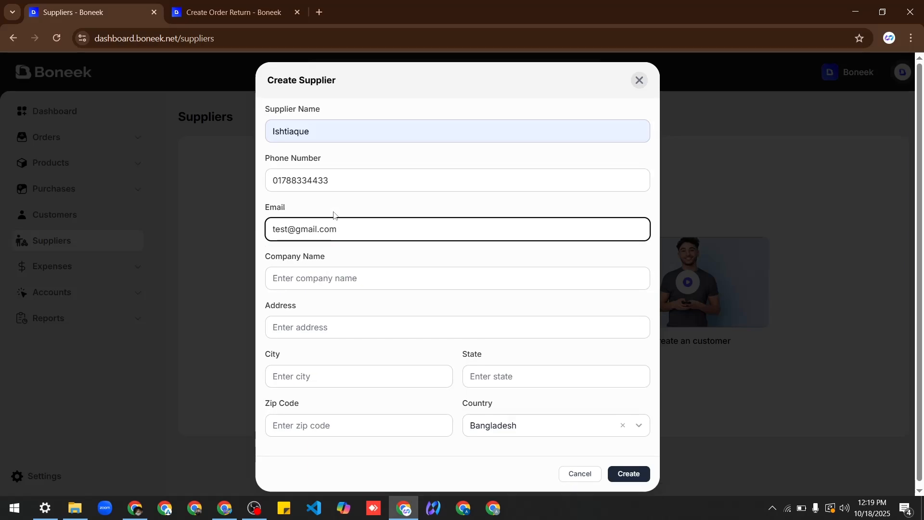
Replace the suggested company name Boneek with Supplier 1.
click(346, 272)
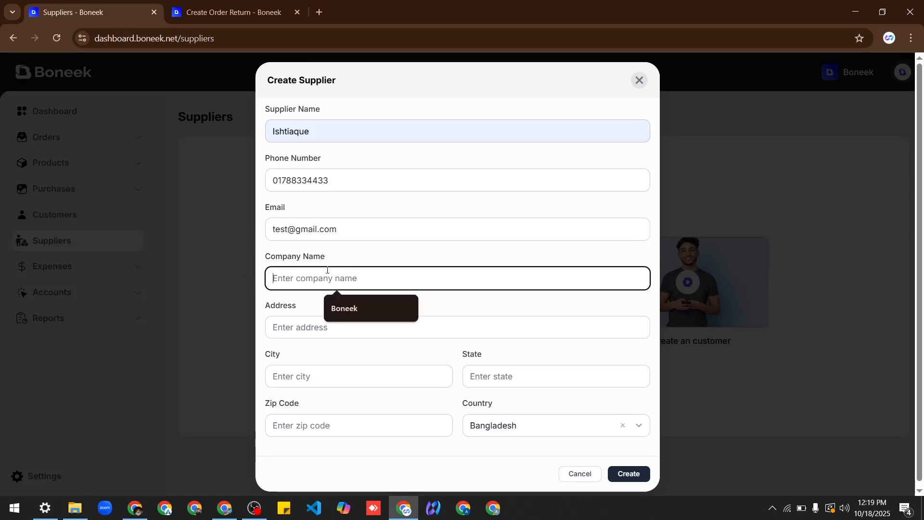
click(357, 303)
double_click(317, 276)
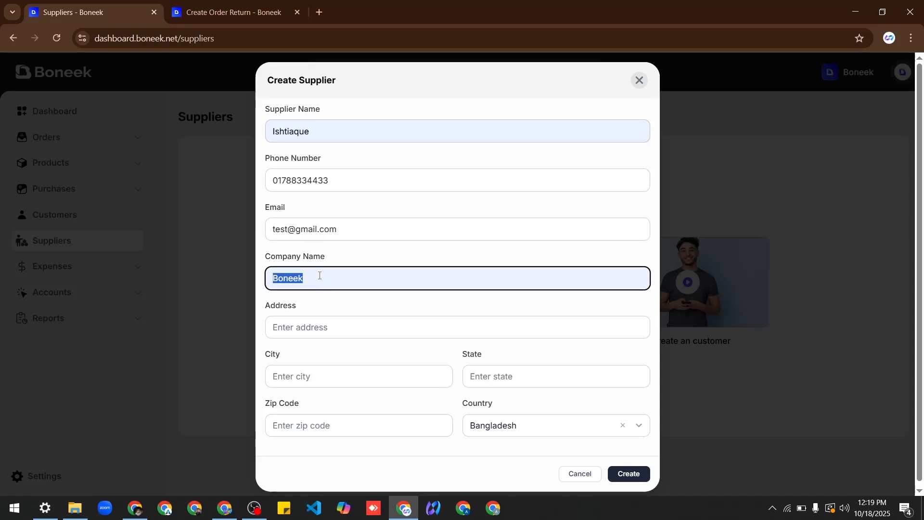
key(BackSpace)
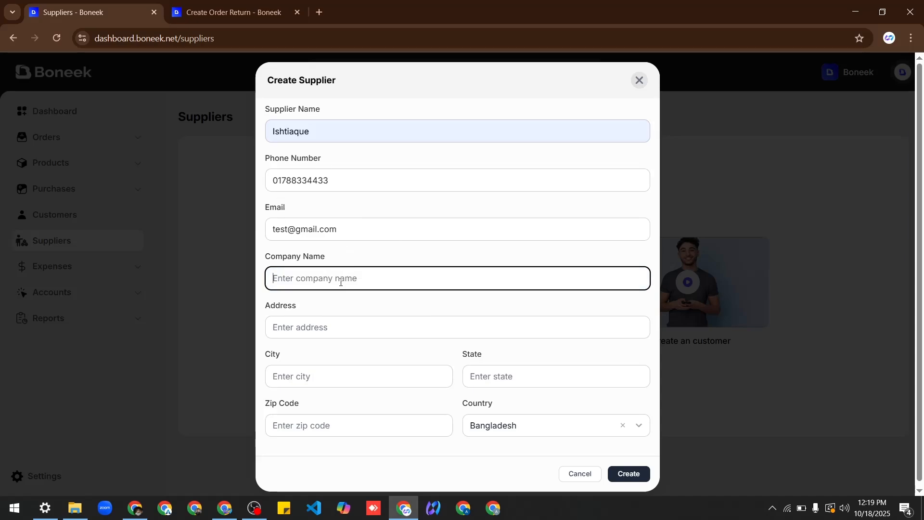
text(Supplier 1)
Set address, city and state to Dhaka, zip code 1216, and create the supplier.
click(323, 332)
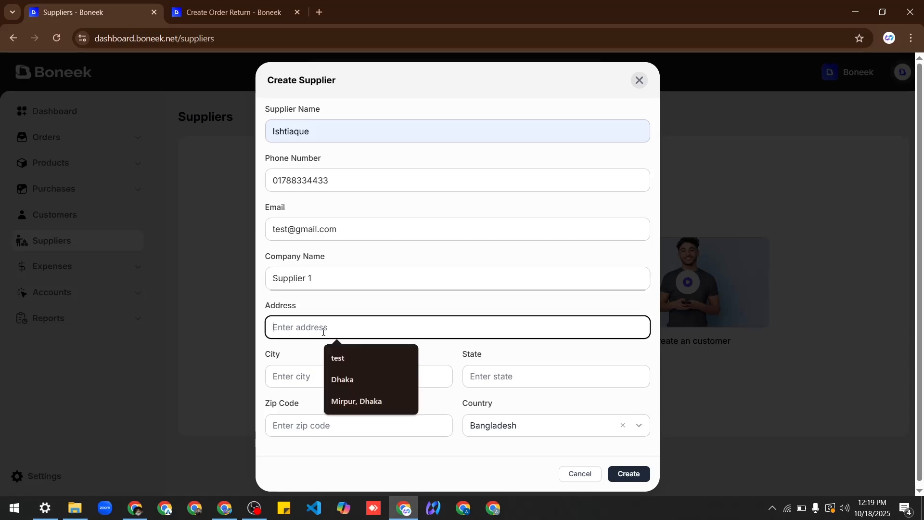
click(353, 379)
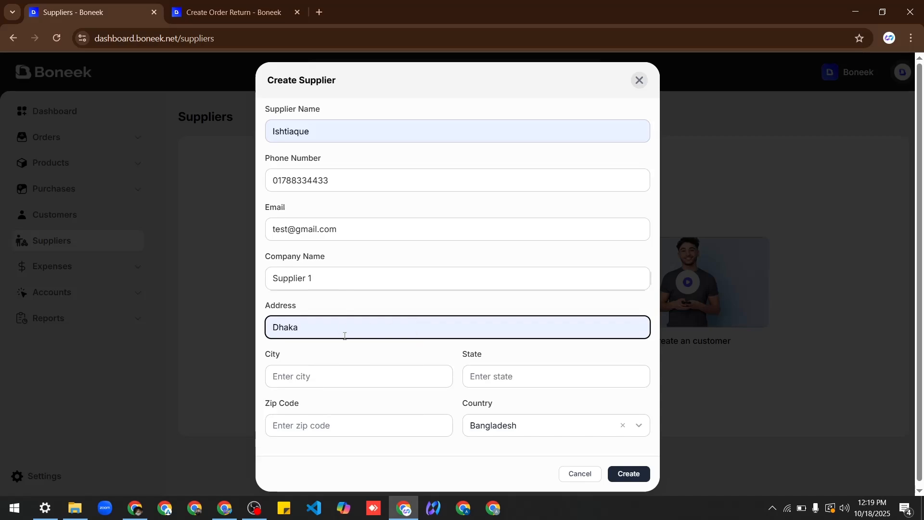
click(329, 381)
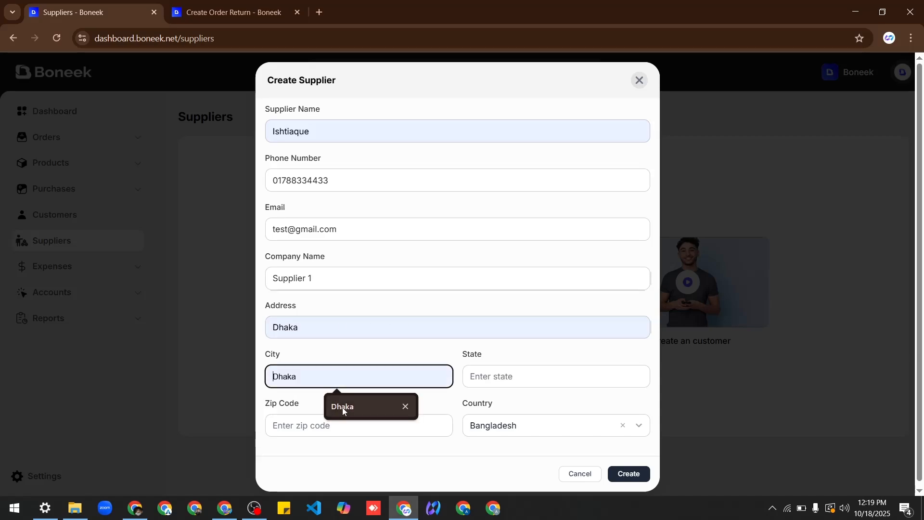
click(342, 407)
key(Tab)
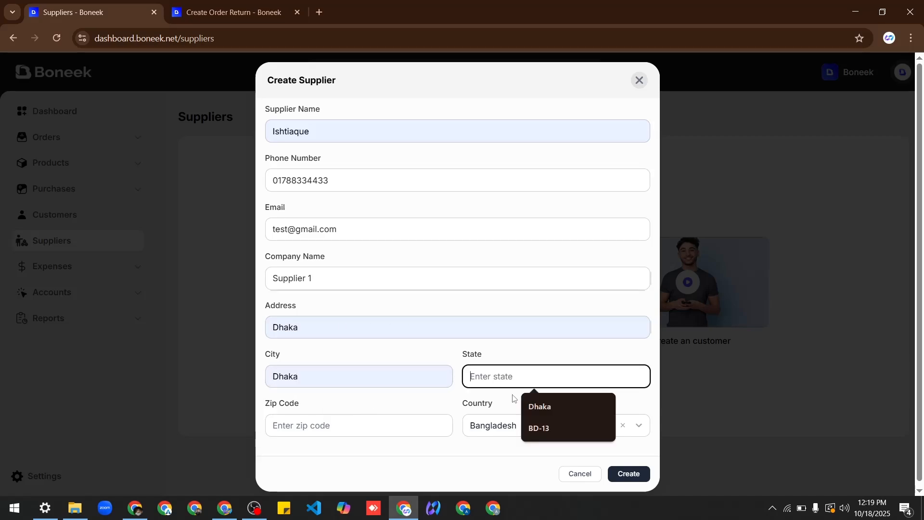
click(545, 405)
click(342, 430)
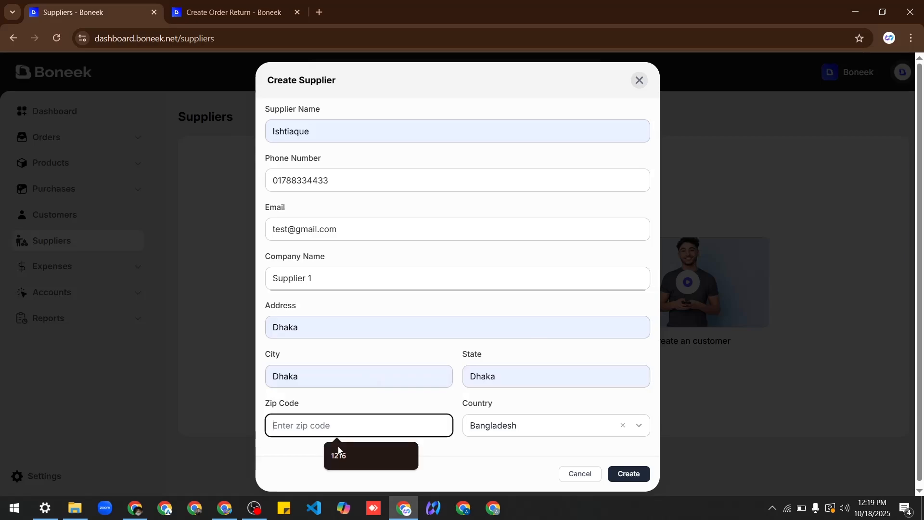
text(1216)
scroll(401, 430, down, 1)
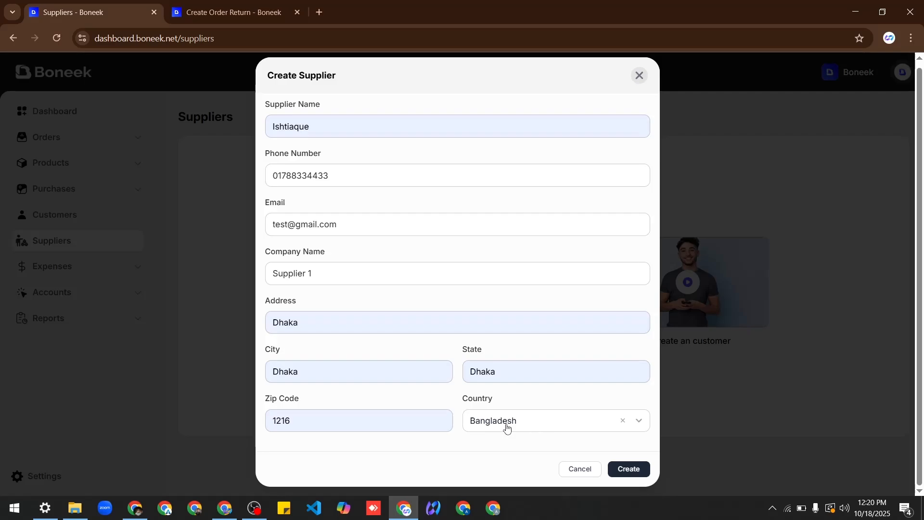
click(635, 473)
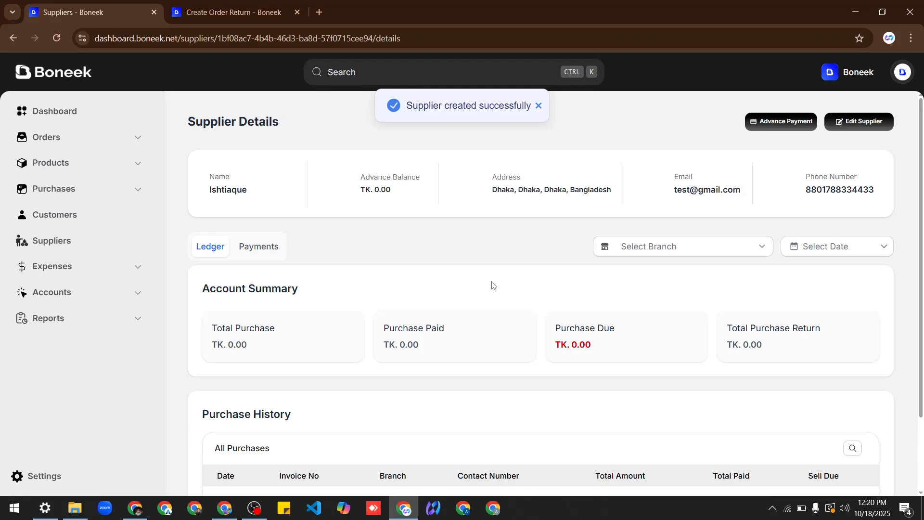
Filter the supplier's ledger to the Boneek branch, then clear the filter.
scroll(505, 282, down, 2)
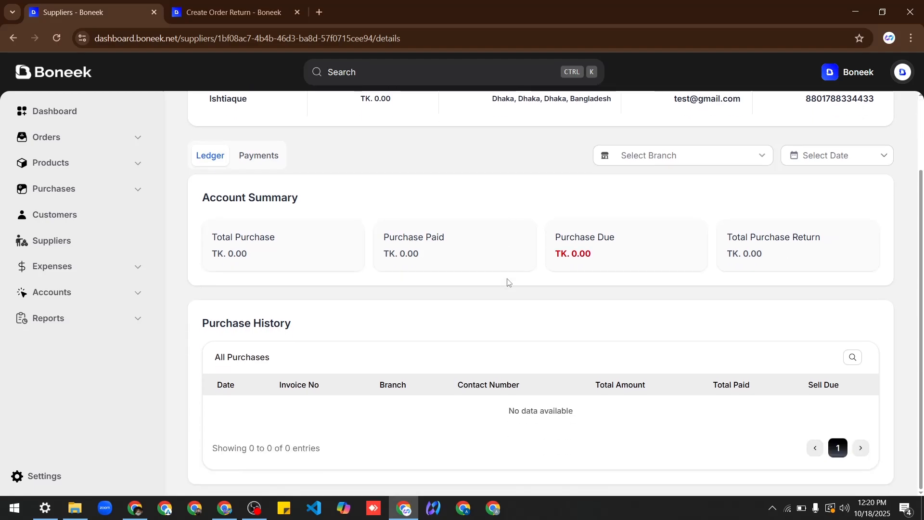
scroll(507, 282, up, 2)
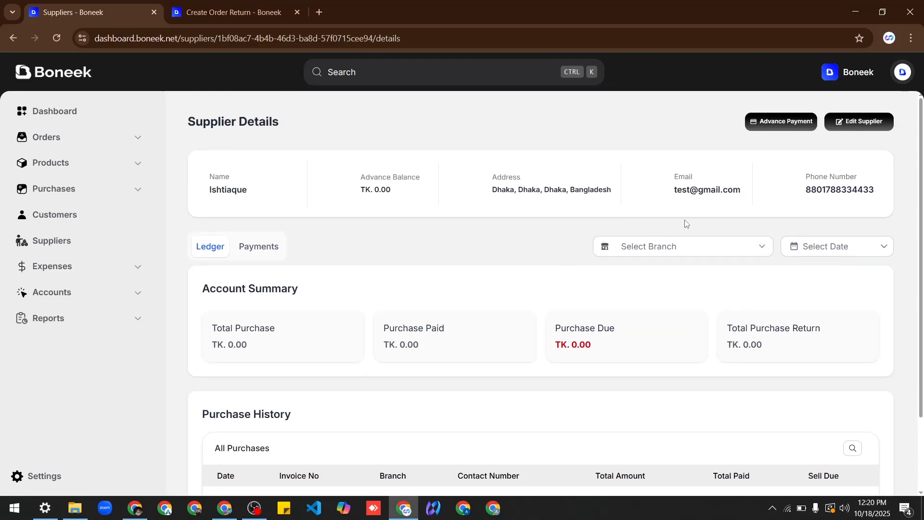
click(691, 253)
click(425, 246)
click(670, 258)
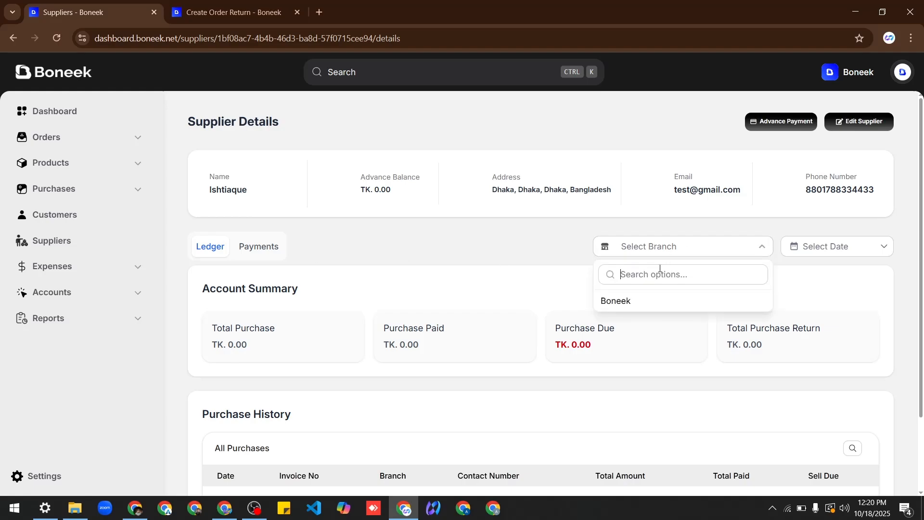
click(625, 302)
scroll(436, 349, down, 2)
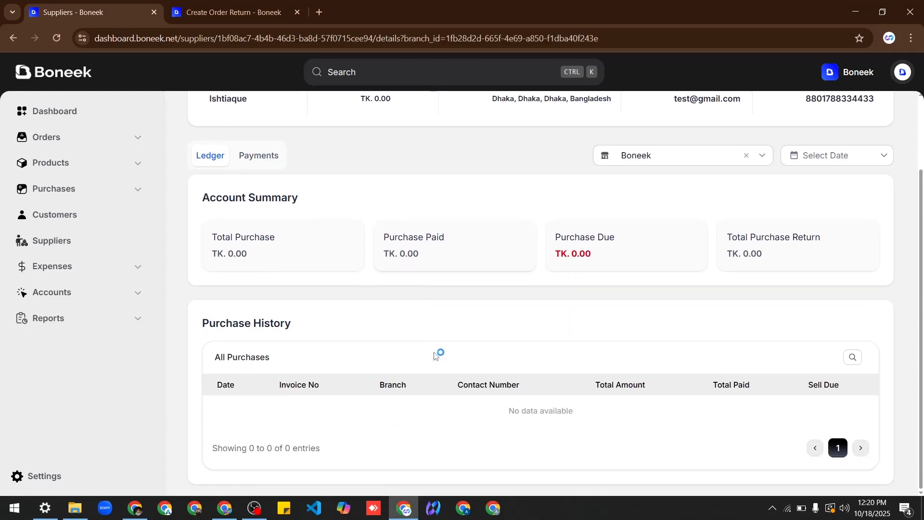
scroll(436, 353, up, 2)
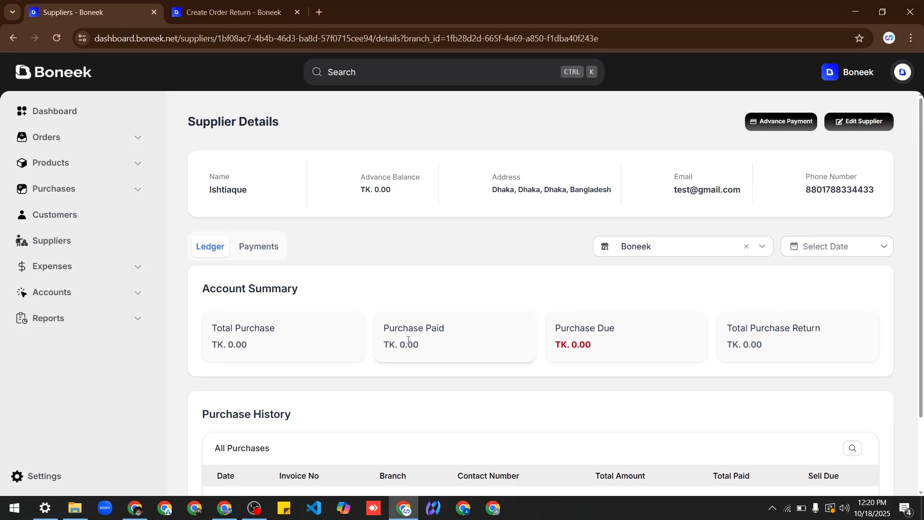
click(746, 248)
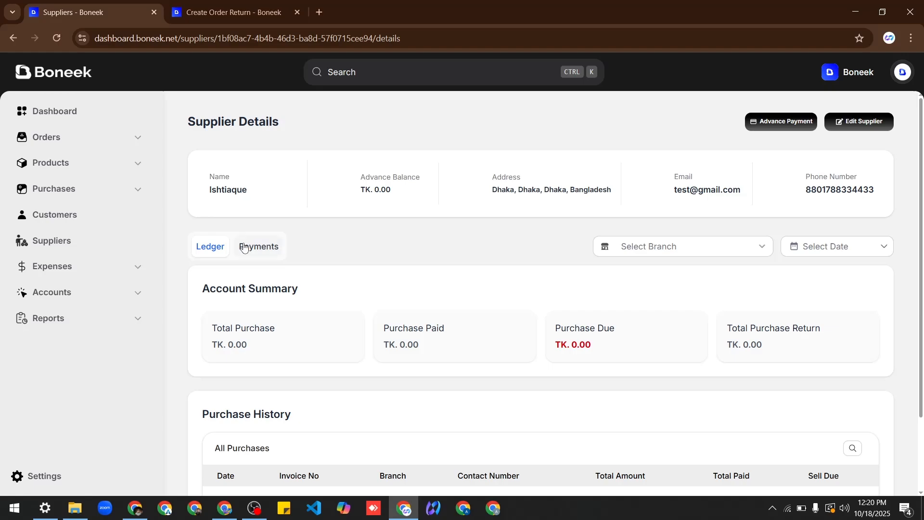
View the empty payment history and glance at the supplier editor without changes.
click(262, 257)
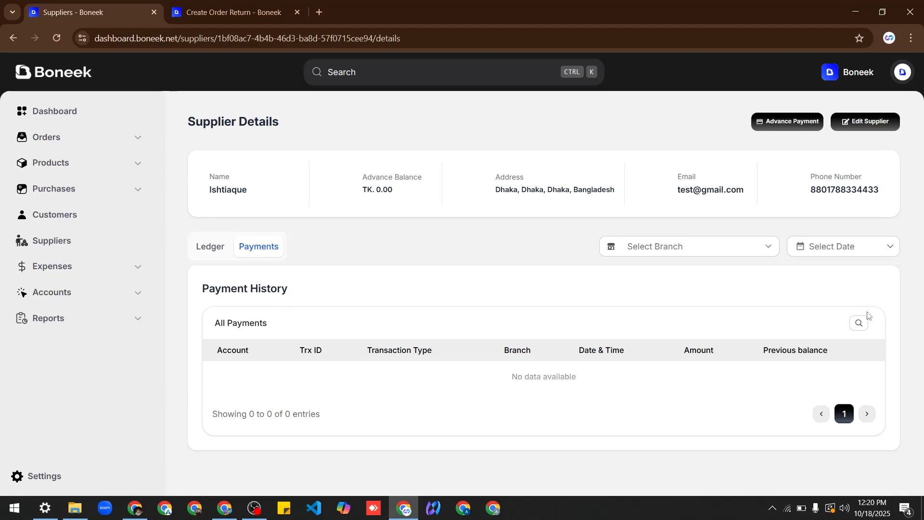
click(870, 124)
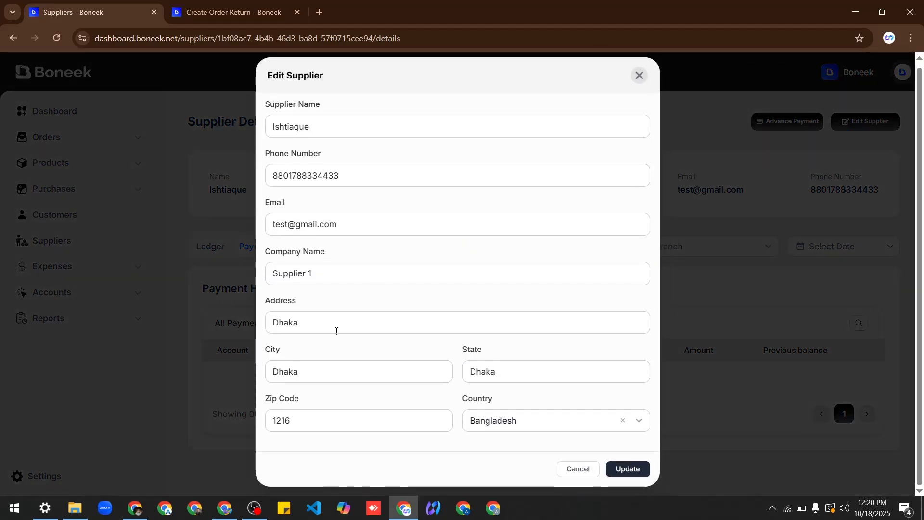
click(639, 76)
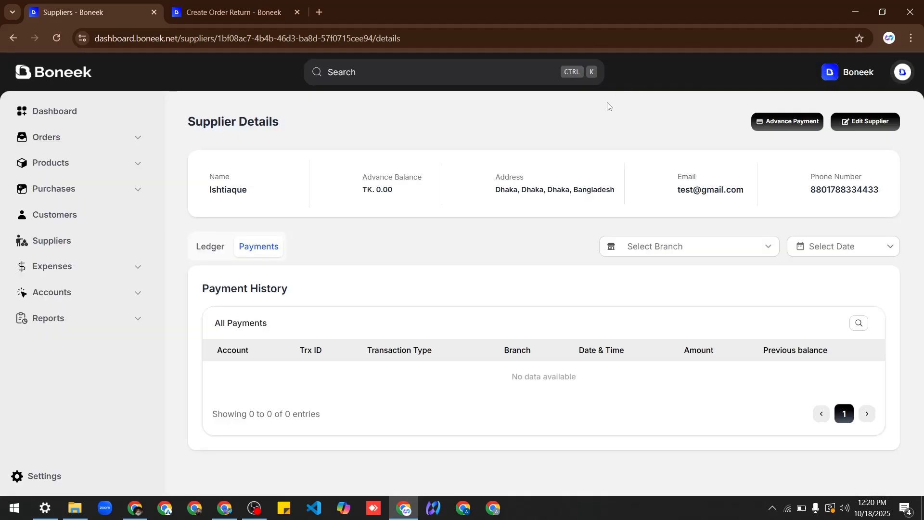
click(768, 121)
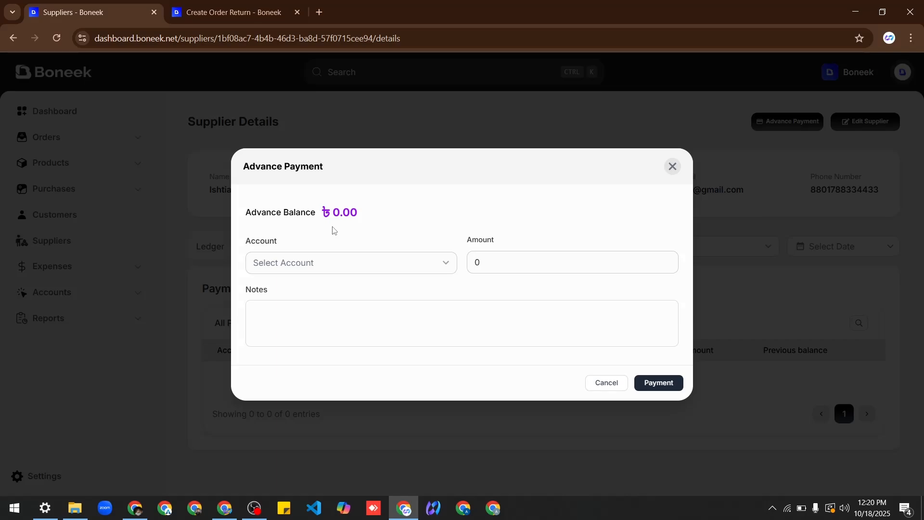
Pay the supplier a 20000 advance from DBBL Dhaka Branch with a short note.
click(342, 270)
click(320, 288)
click(519, 269)
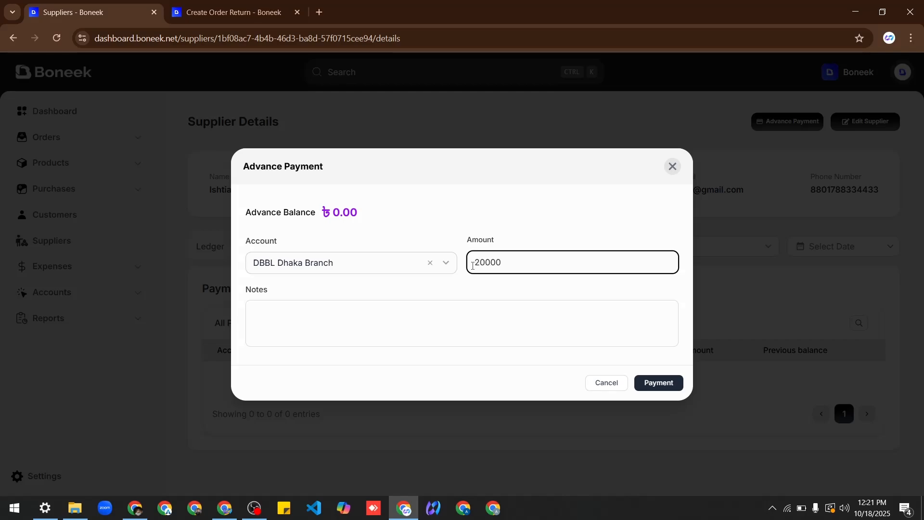
click(506, 225)
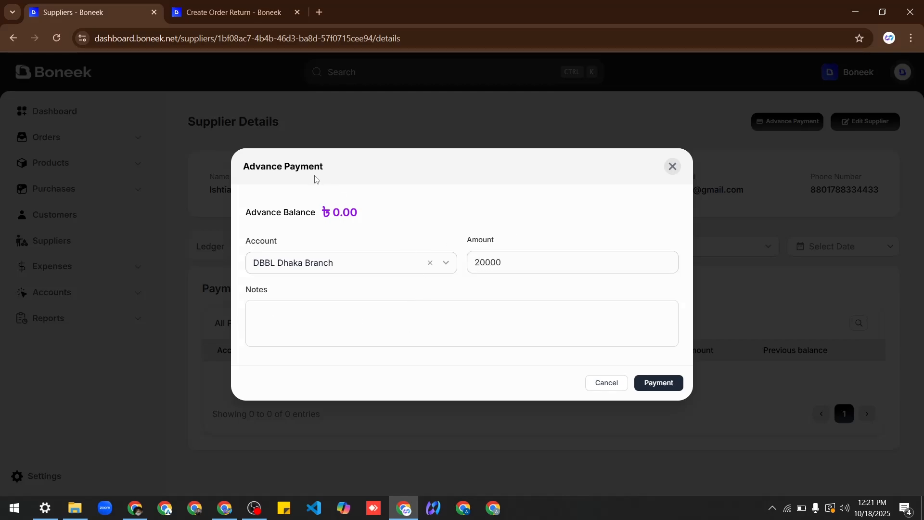
click(353, 341)
text(Ad)
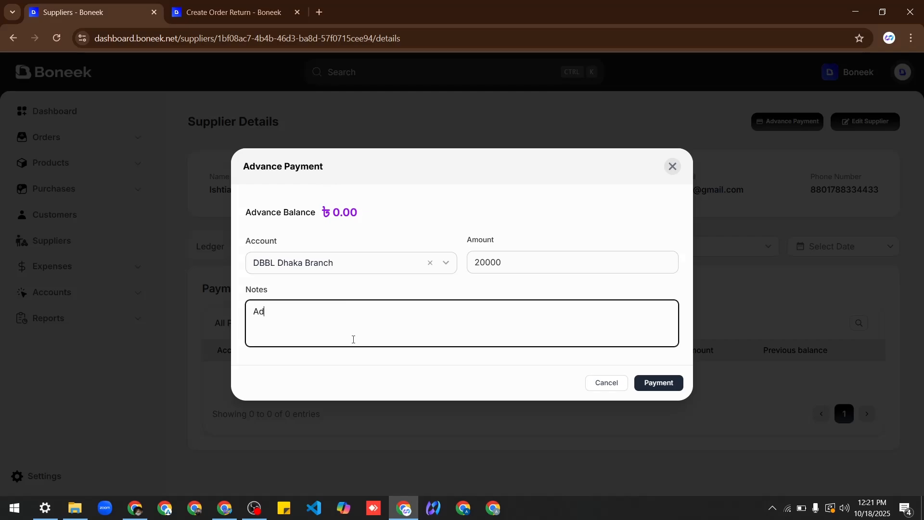
text(nac)
text(ayment)
click(657, 382)
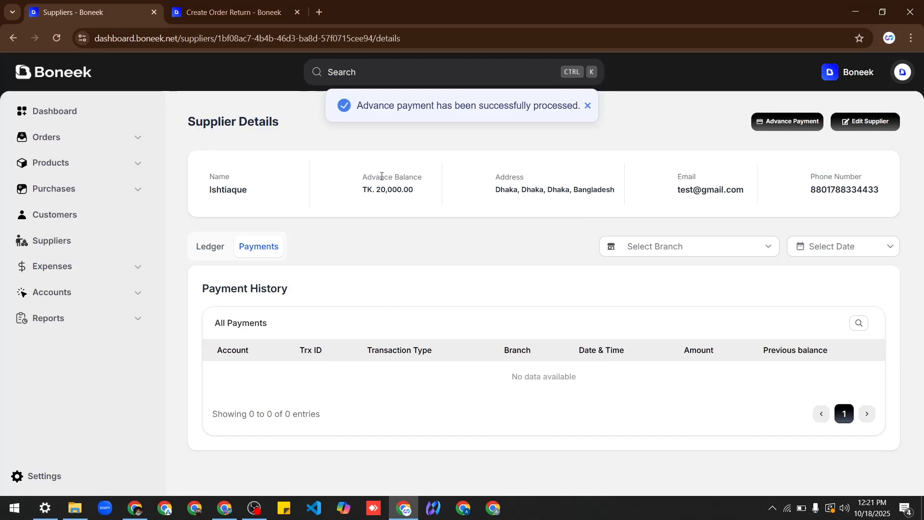
double_click(390, 192)
click(369, 192)
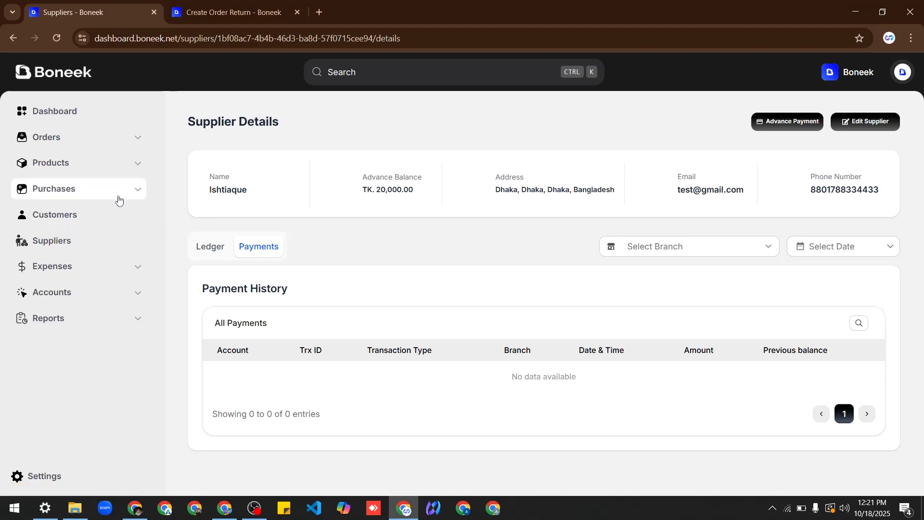
Start a new purchase keeping the prefilled supplier and Boneek as branch.
click(78, 195)
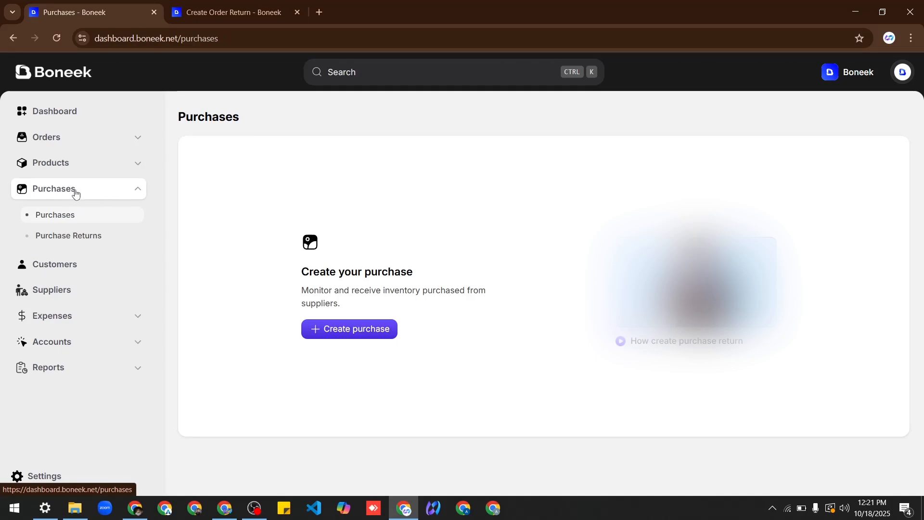
click(363, 336)
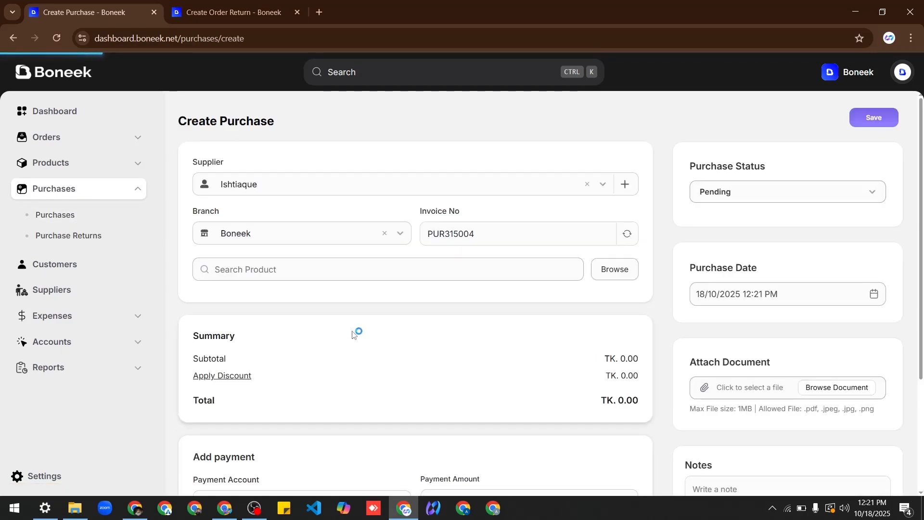
click(281, 192)
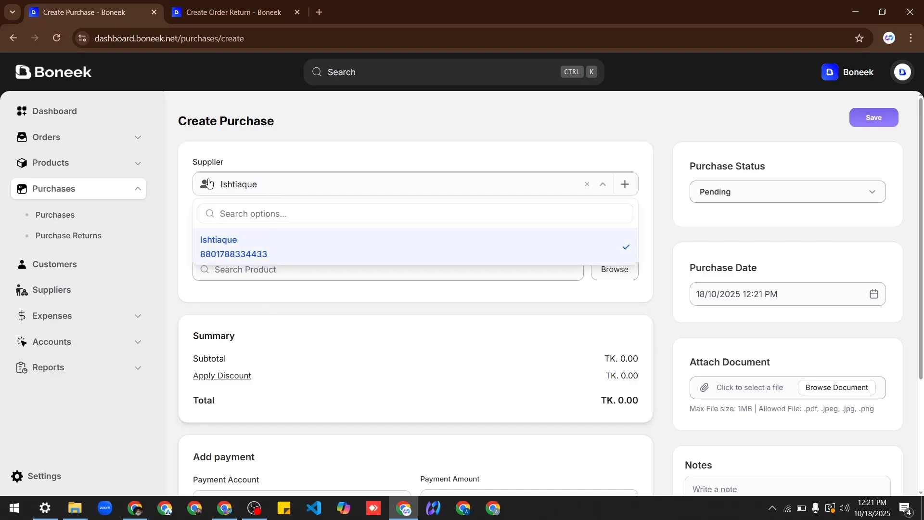
click(268, 182)
click(280, 185)
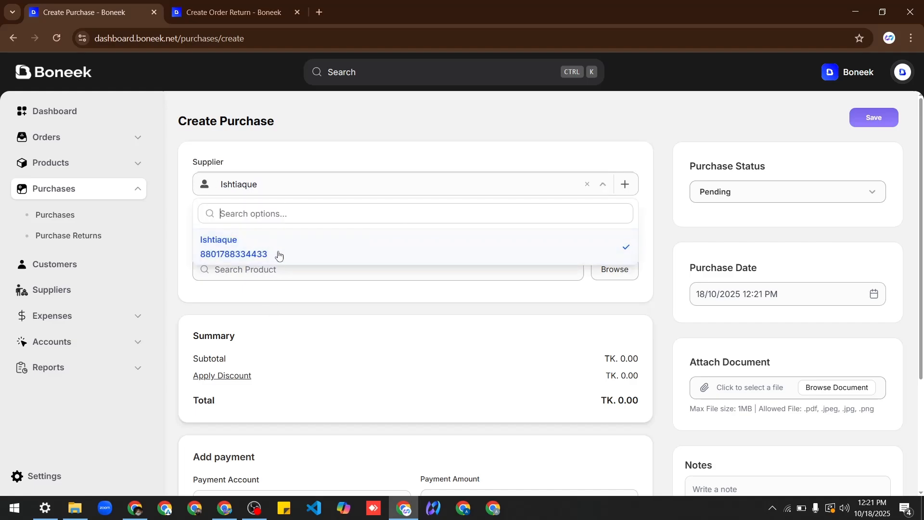
click(304, 145)
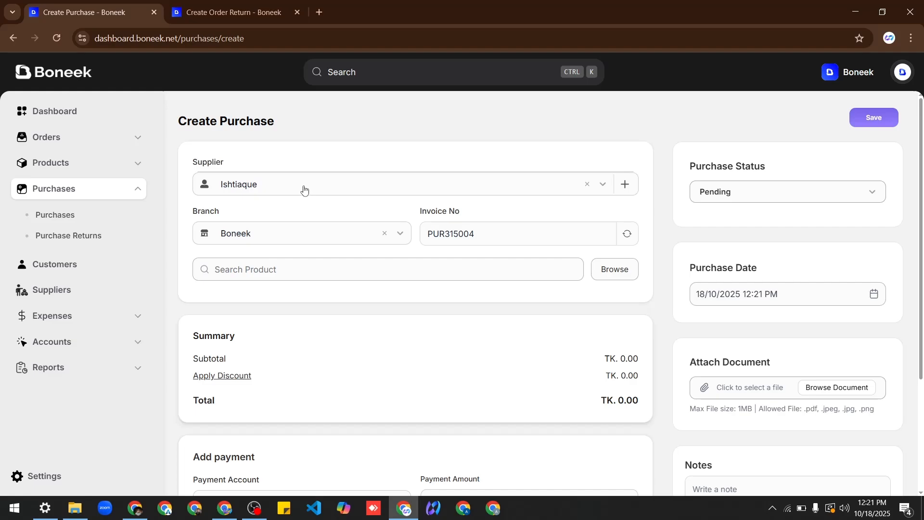
click(289, 236)
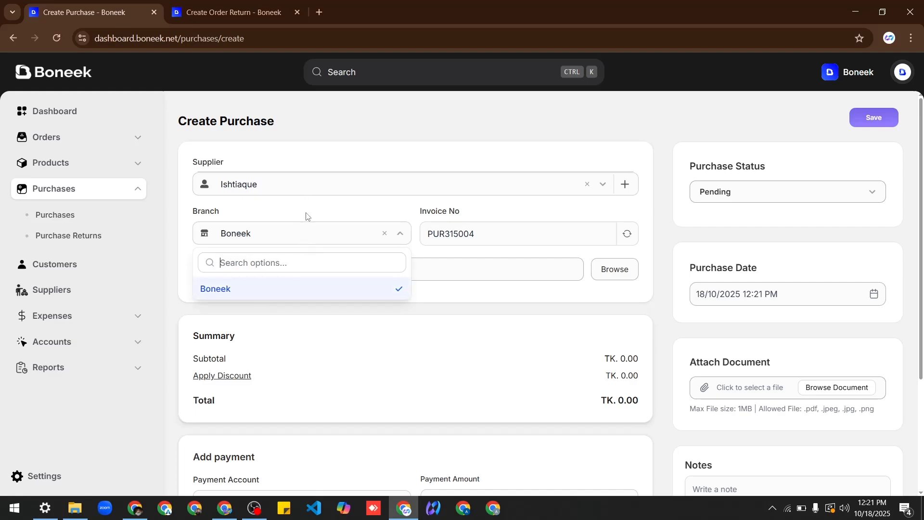
click(338, 206)
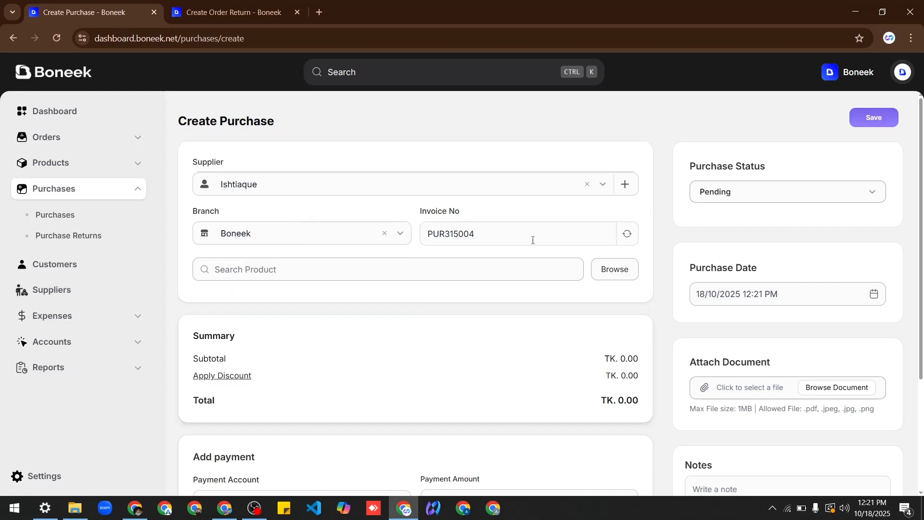
Regenerate the invoice number until it reads PUR862553.
click(487, 239)
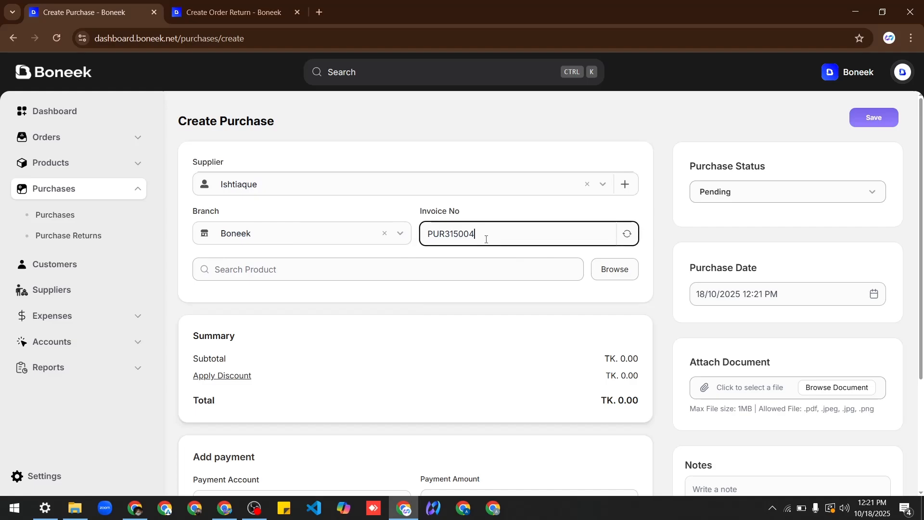
click(463, 213)
click(627, 236)
click(627, 236)
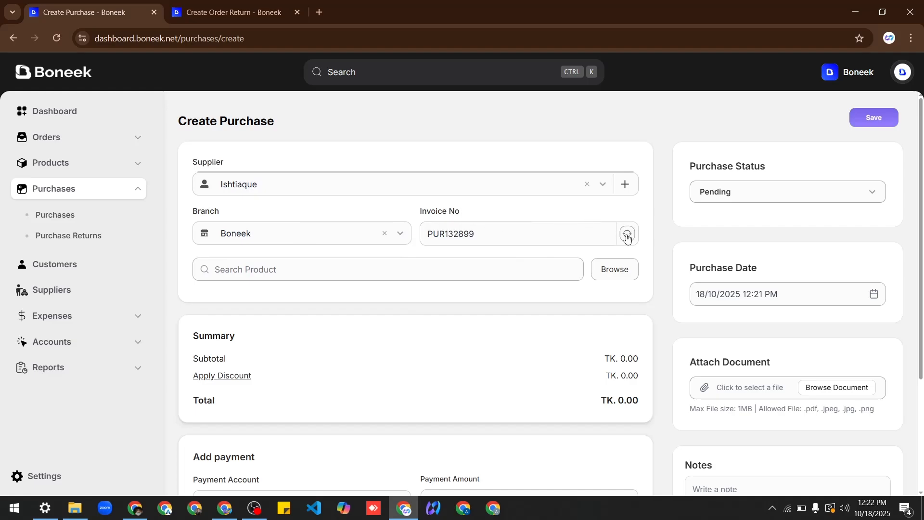
click(627, 236)
click(627, 236)
click(480, 239)
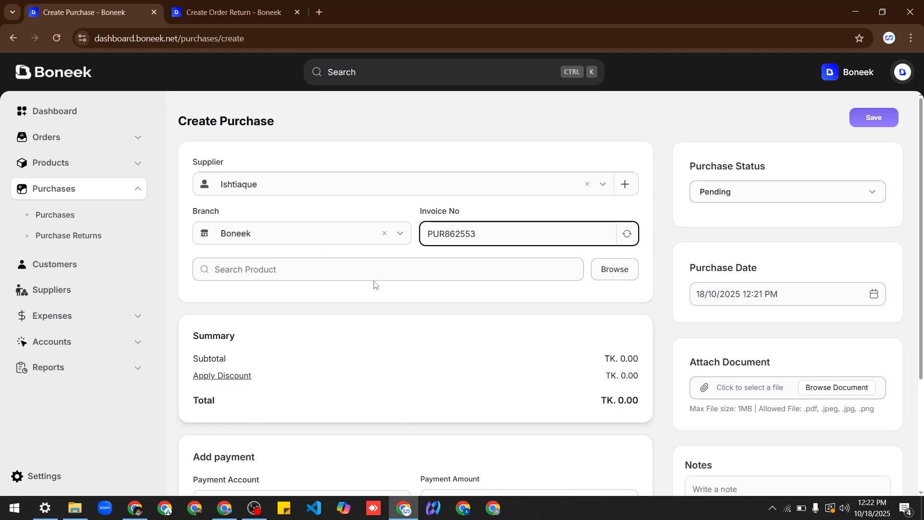
click(413, 278)
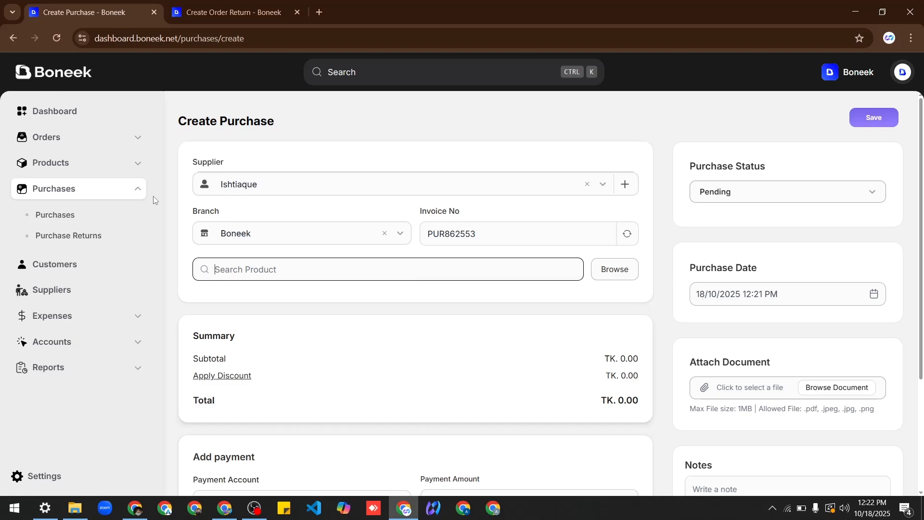
Add Micro Fabric Dark Blue T-shart, Micro Fabric White Panjabi and Demo product Two to the purchase.
click(625, 278)
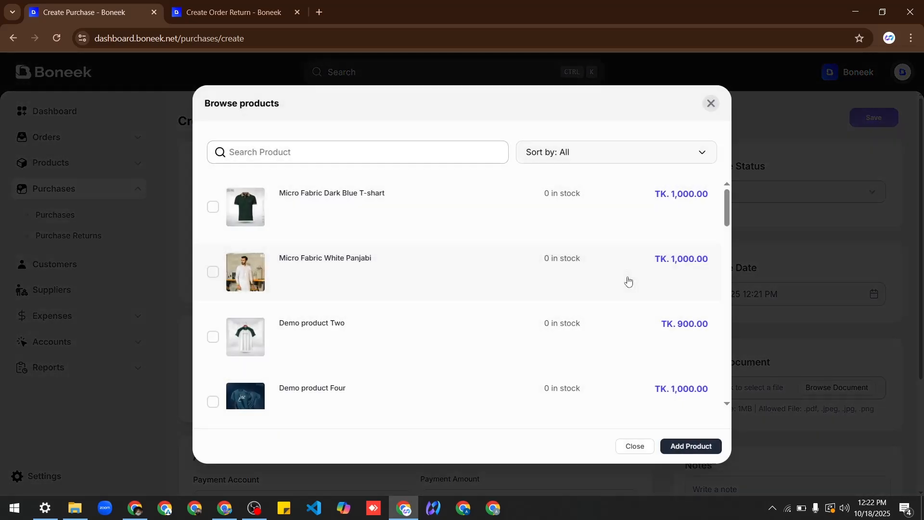
scroll(385, 272, down, 3)
scroll(396, 274, down, 5)
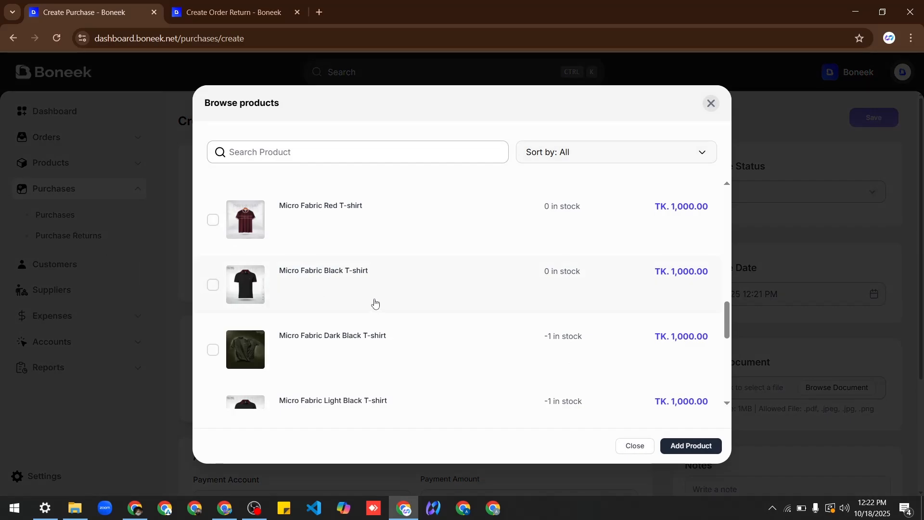
scroll(375, 302, down, 5)
scroll(377, 297, up, 10)
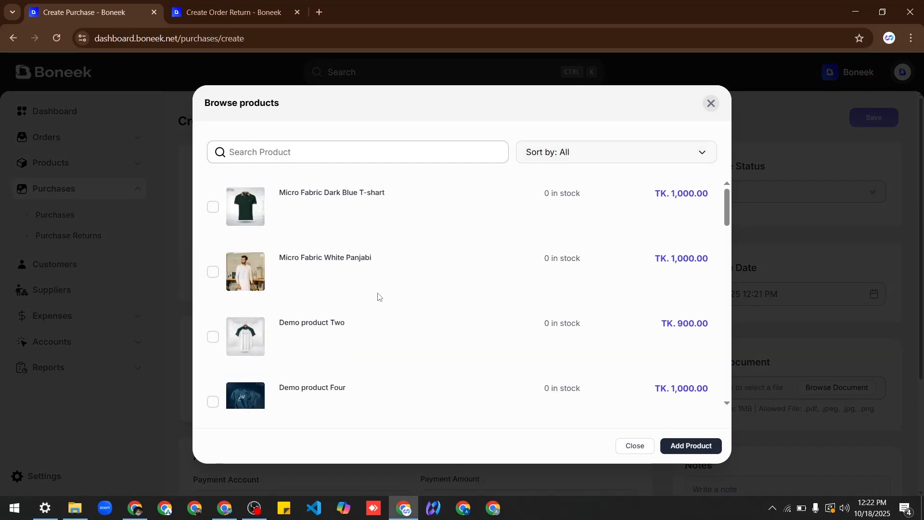
click(355, 223)
click(357, 282)
click(346, 329)
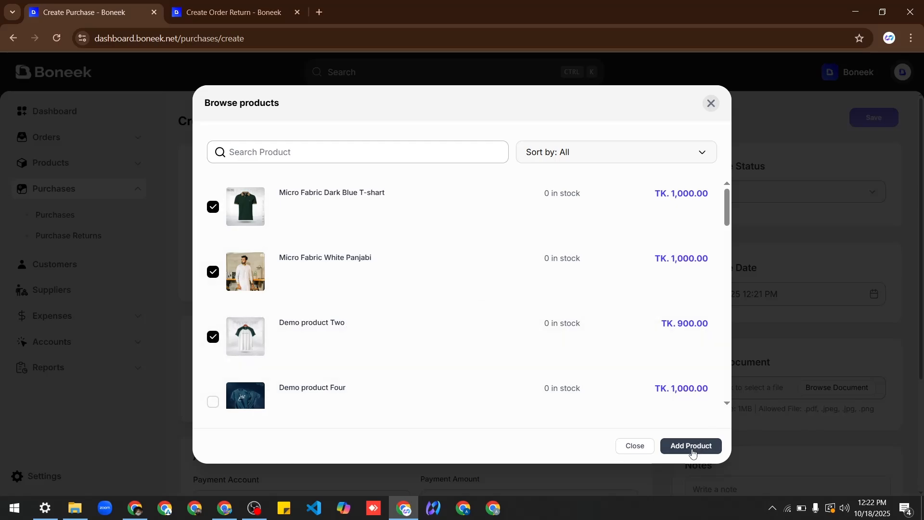
click(691, 445)
Set the three product quantities to 10, 8 and 13, totalling TK. 29,700.00.
scroll(412, 321, down, 2)
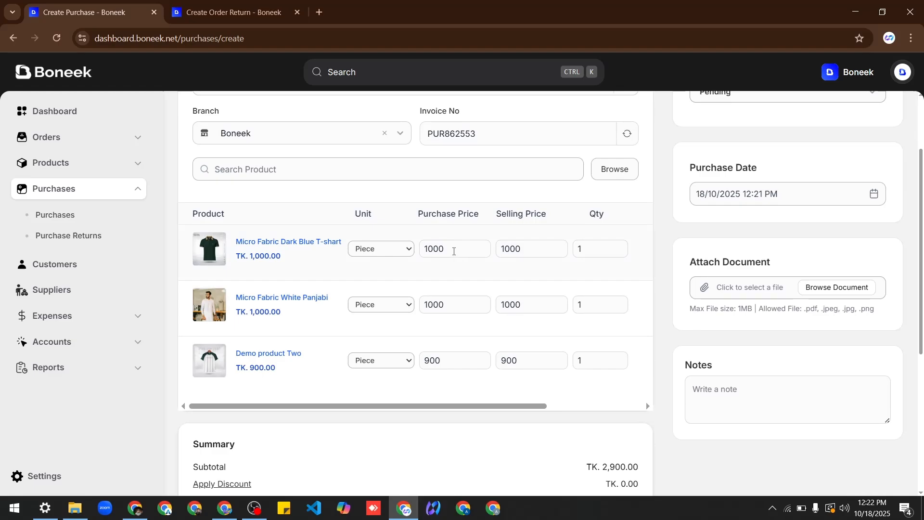
double_click(454, 250)
click(452, 250)
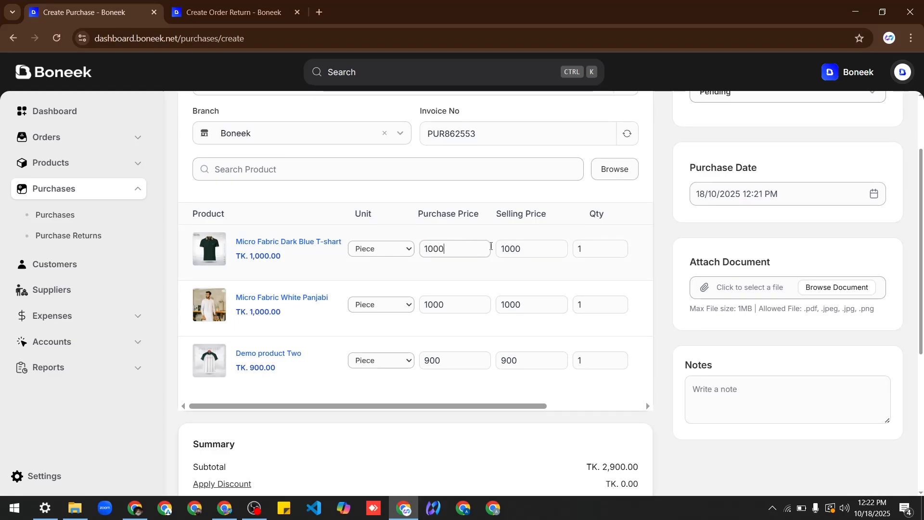
double_click(452, 250)
click(513, 251)
double_click(541, 252)
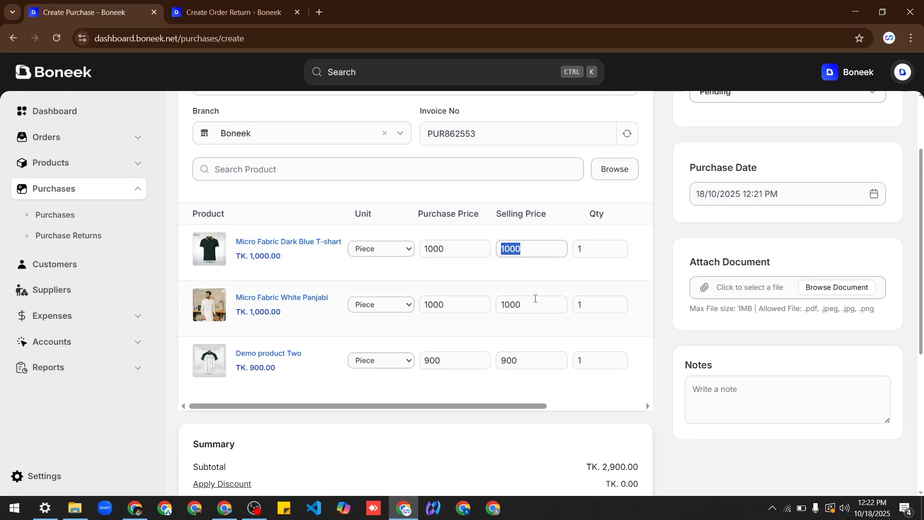
click(601, 252)
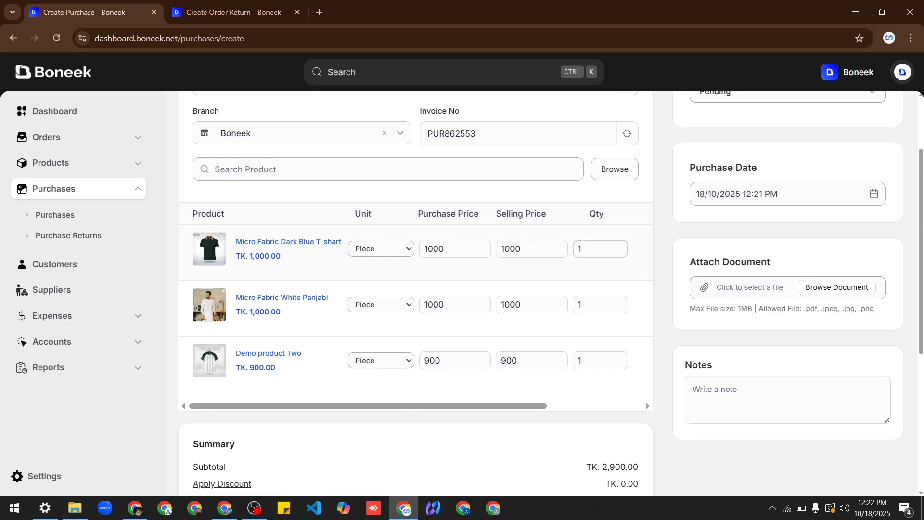
text(0)
double_click(595, 301)
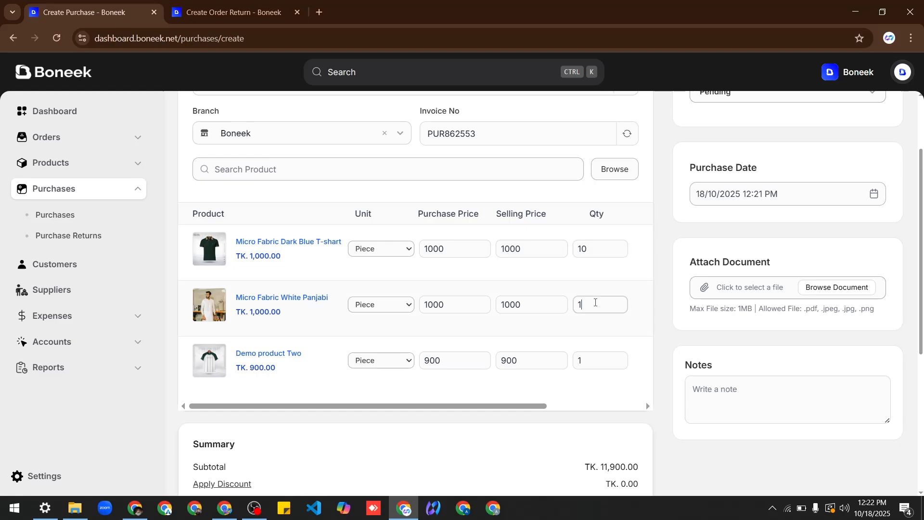
text(8)
click(587, 364)
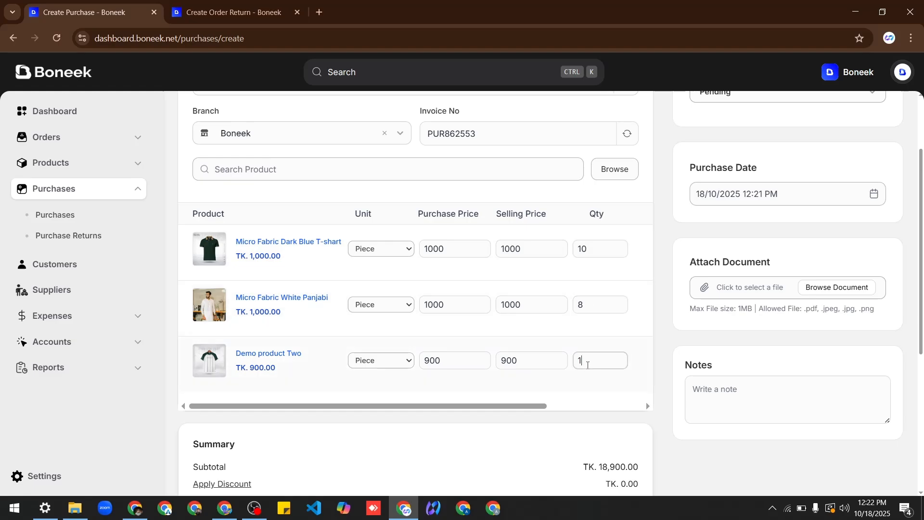
text(3)
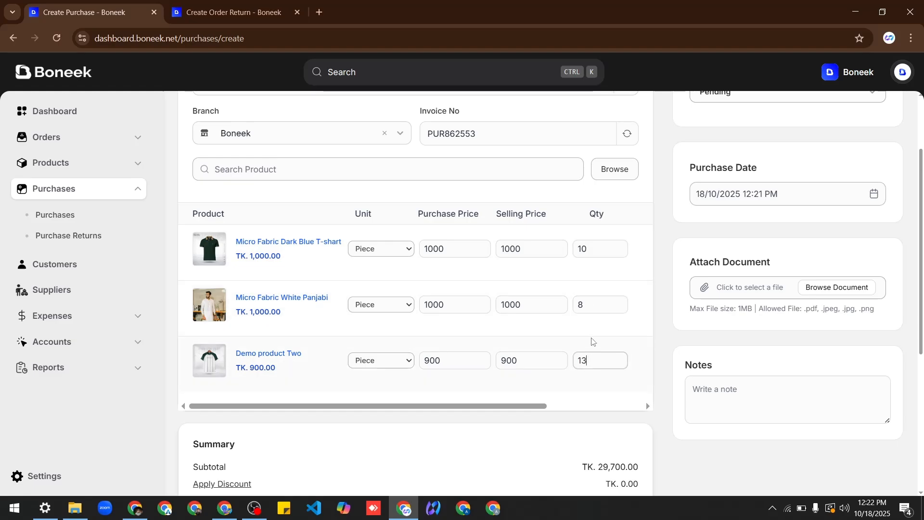
click(588, 338)
scroll(548, 319, down, 4)
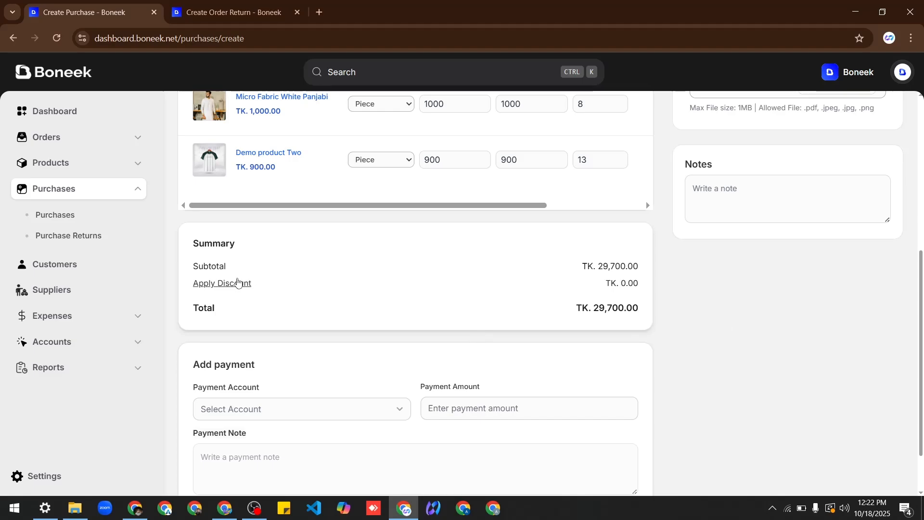
Apply a 10% percentage overall discount, bringing the total to TK. 26,730.00.
click(236, 283)
click(426, 259)
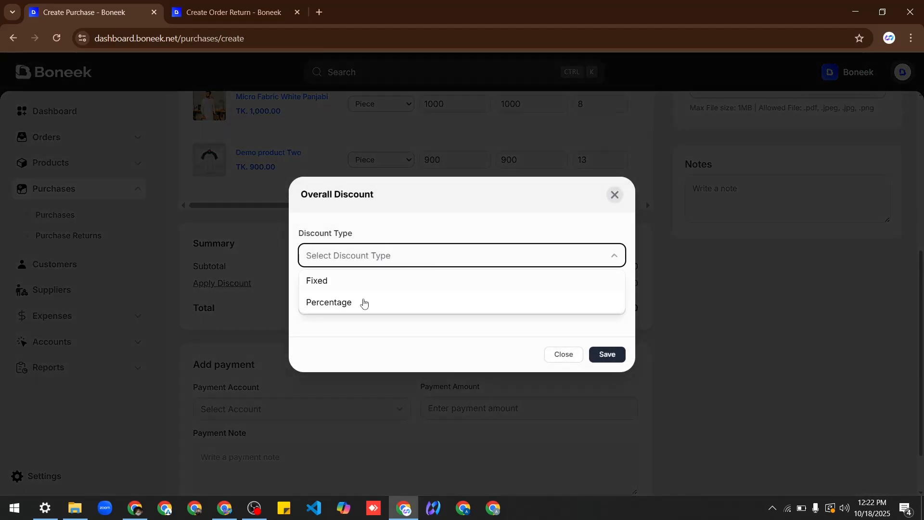
click(351, 282)
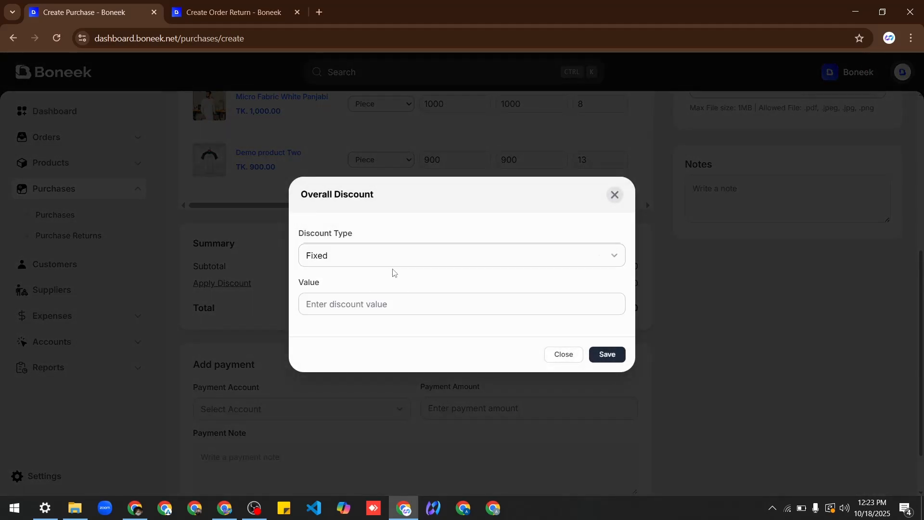
click(387, 253)
click(346, 302)
click(373, 303)
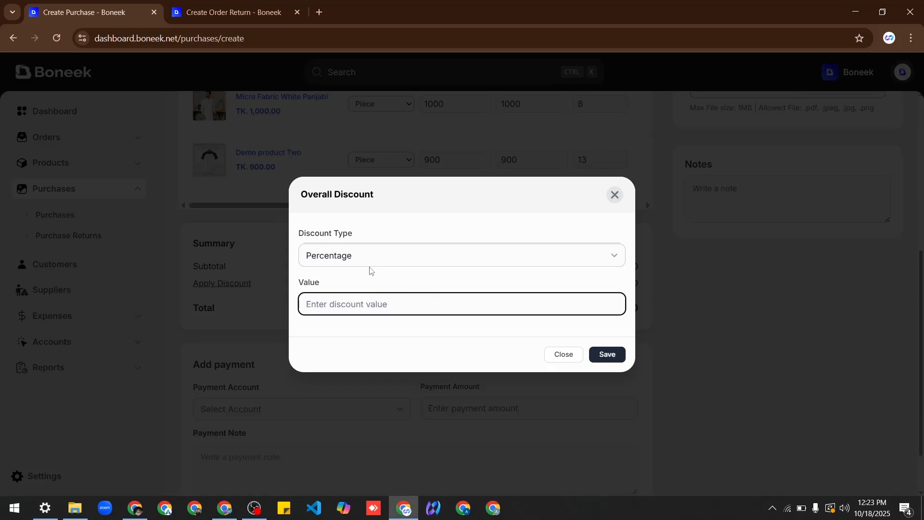
text(10)
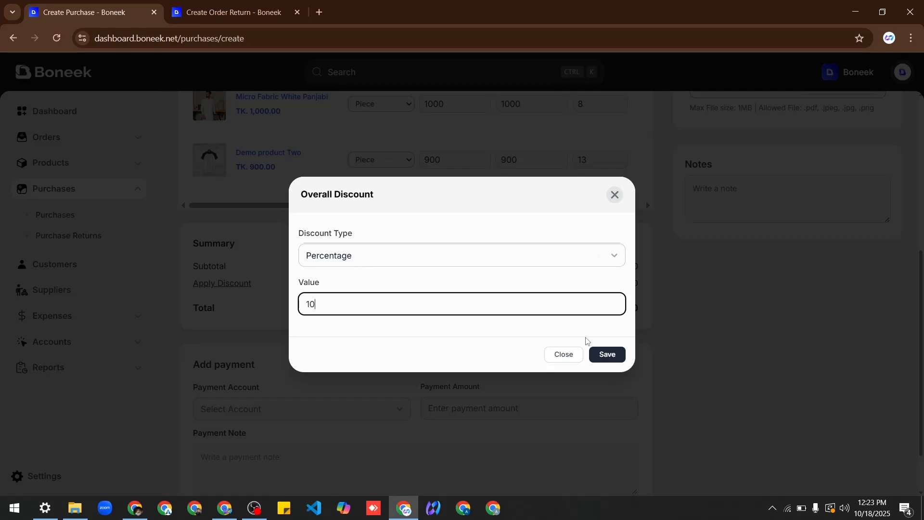
click(605, 355)
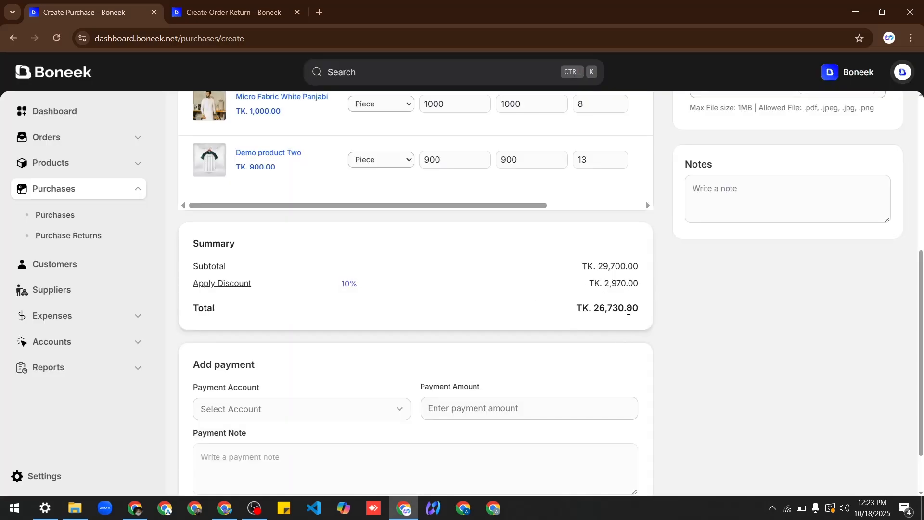
triple_click(628, 311)
click(645, 309)
scroll(503, 311, down, 2)
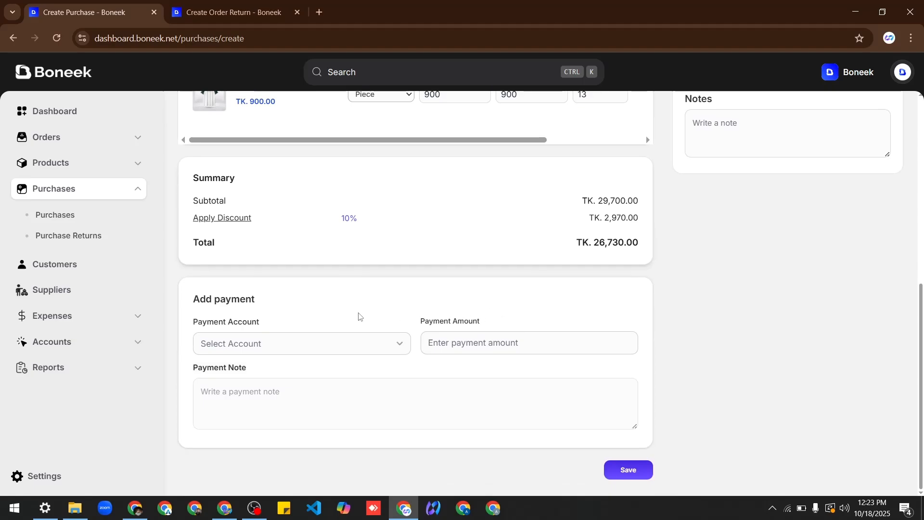
Try an empty value and a Fixed type in the discount settings, then close without saving.
click(215, 219)
click(383, 310)
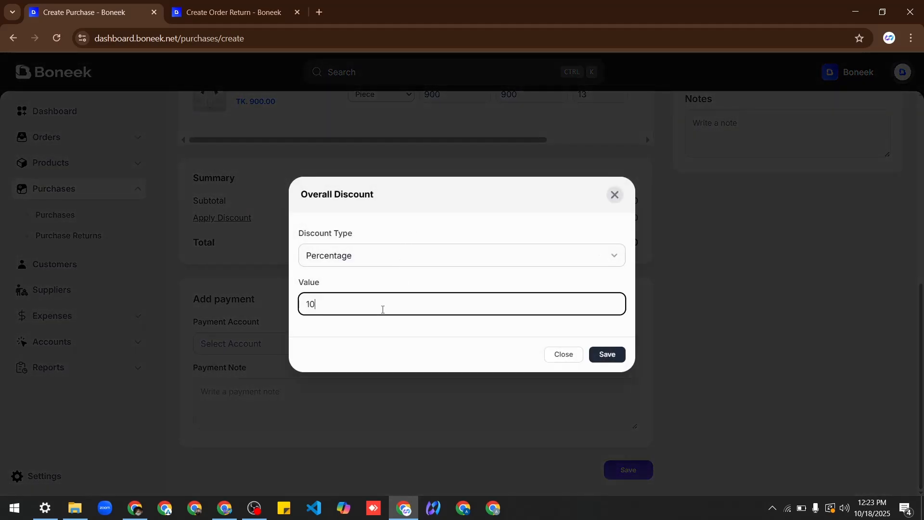
double_click(382, 309)
key(BackSpace)
click(602, 355)
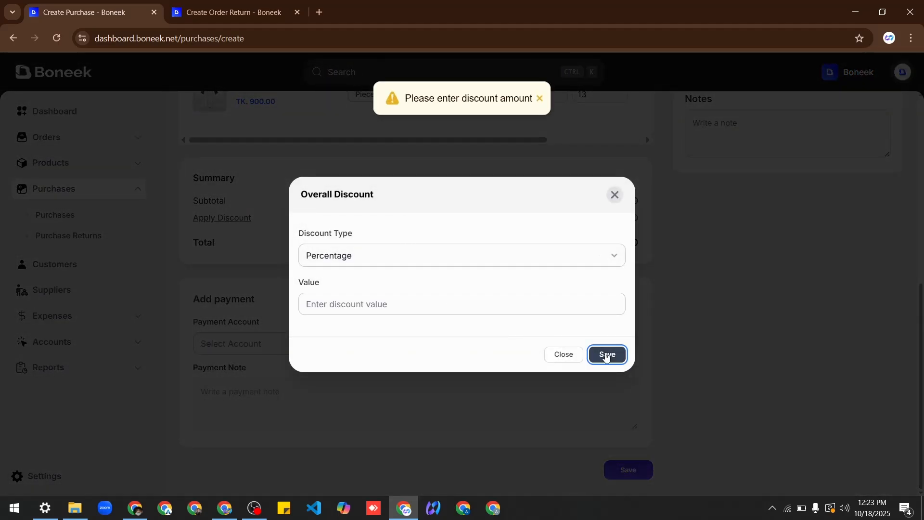
click(507, 260)
click(432, 281)
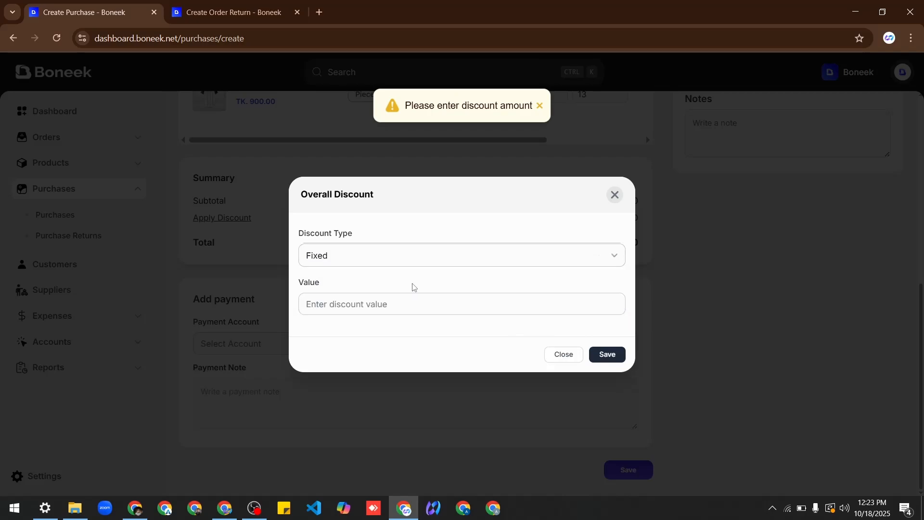
click(397, 307)
click(573, 356)
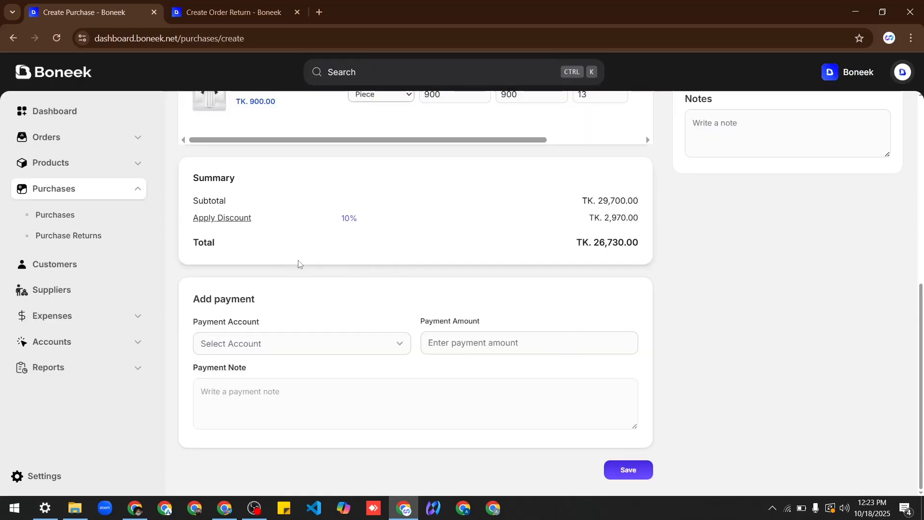
Choose Supplier Balance as the payment account, after briefly trying DBBL Dhaka Branch.
triple_click(234, 294)
click(317, 310)
click(285, 349)
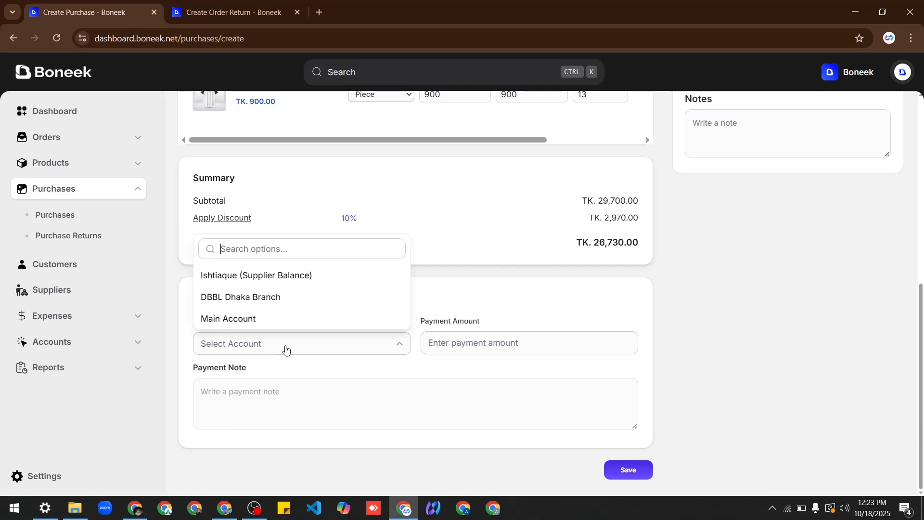
click(279, 275)
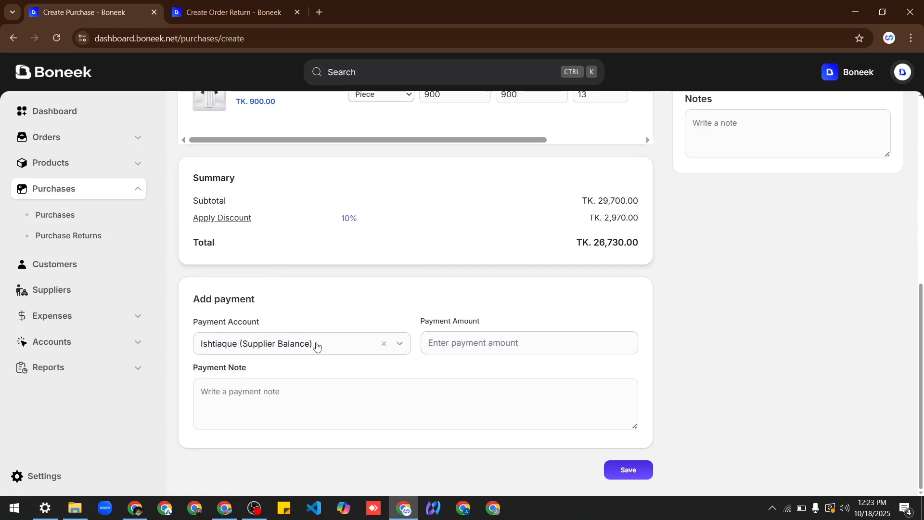
click(286, 344)
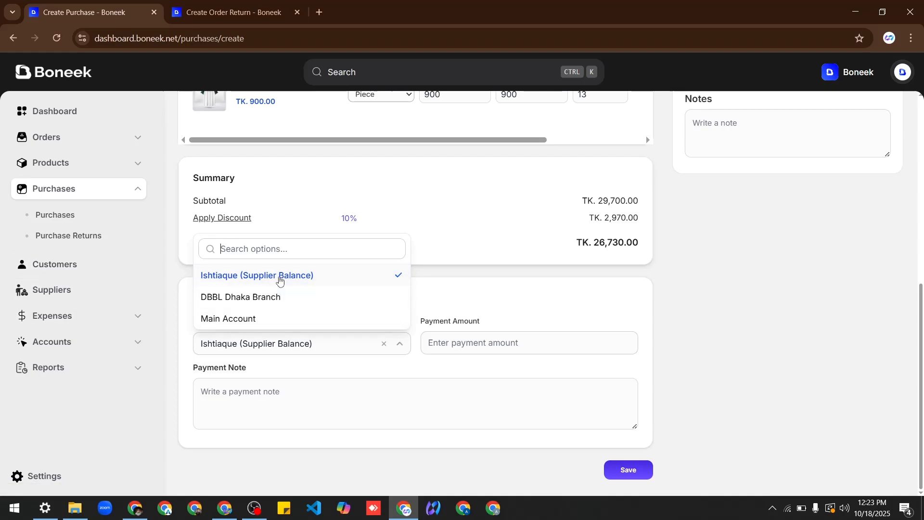
click(457, 290)
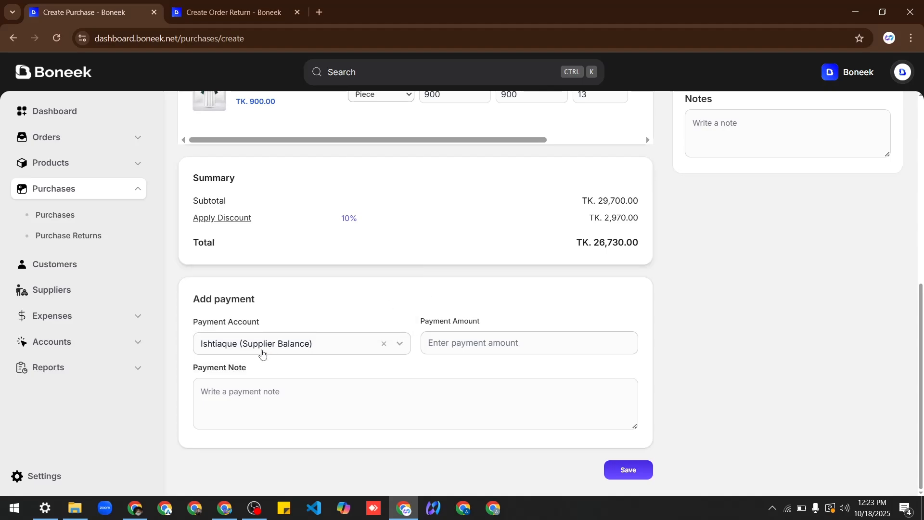
click(262, 355)
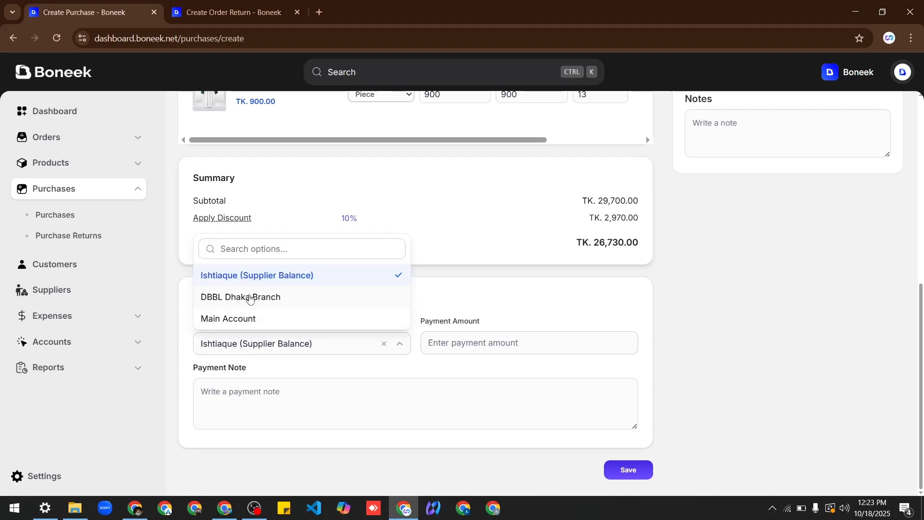
click(274, 303)
click(266, 339)
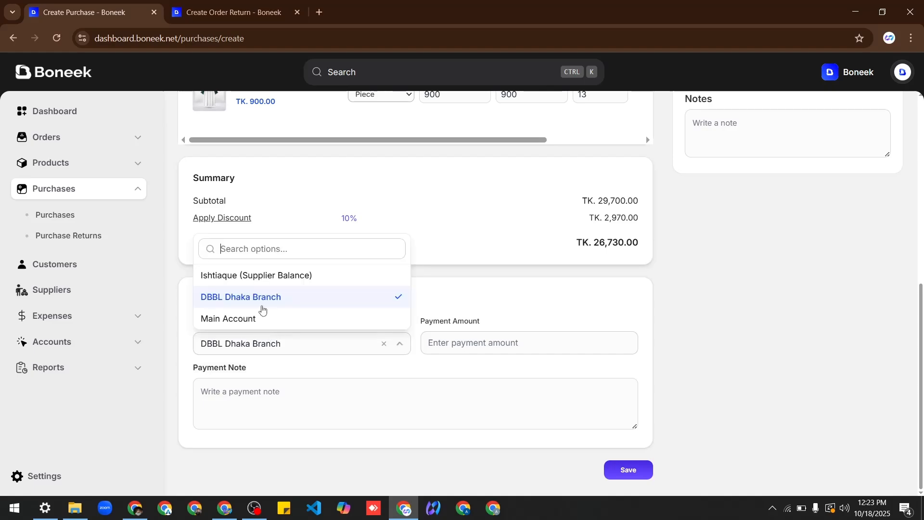
click(252, 278)
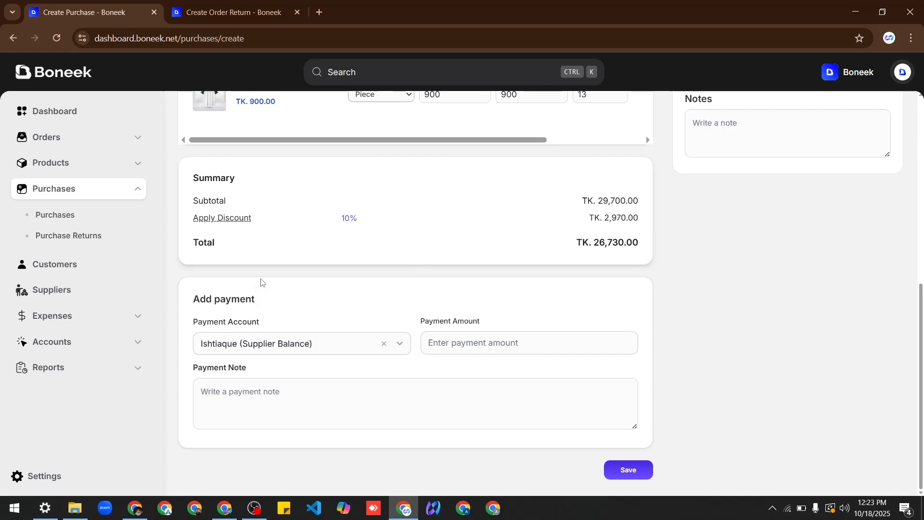
Check the TK. 26,730.00 total while keeping Supplier Balance as the payment account.
triple_click(611, 244)
click(626, 245)
triple_click(618, 245)
click(634, 253)
triple_click(625, 246)
click(621, 245)
triple_click(631, 247)
click(631, 248)
click(290, 350)
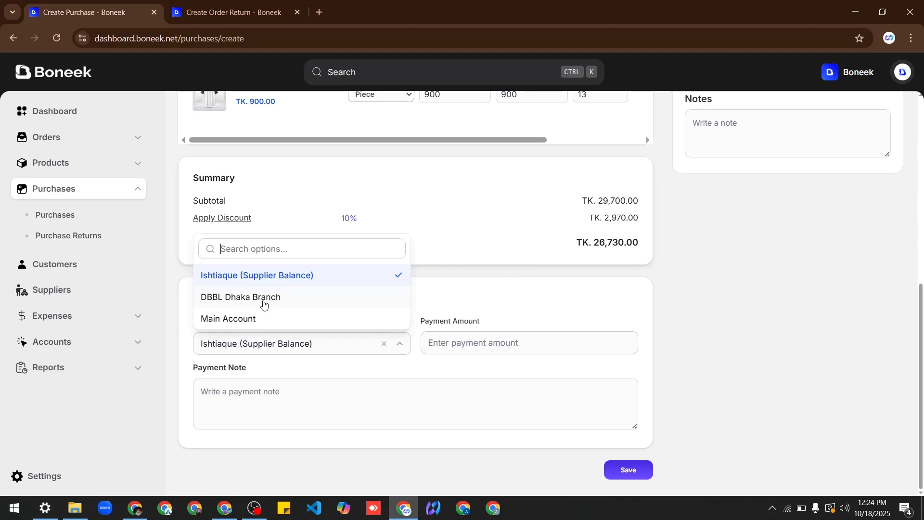
click(472, 300)
Enter 20000 as the payment amount.
click(462, 350)
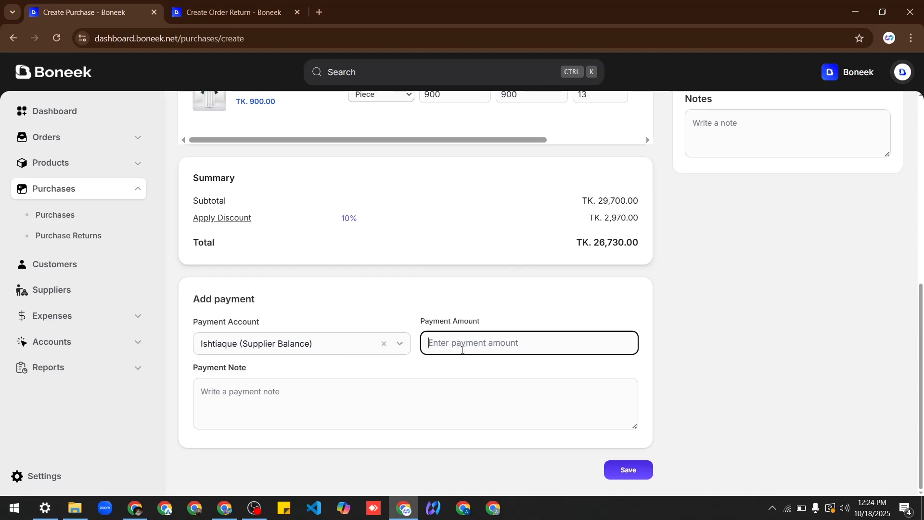
text(20000)
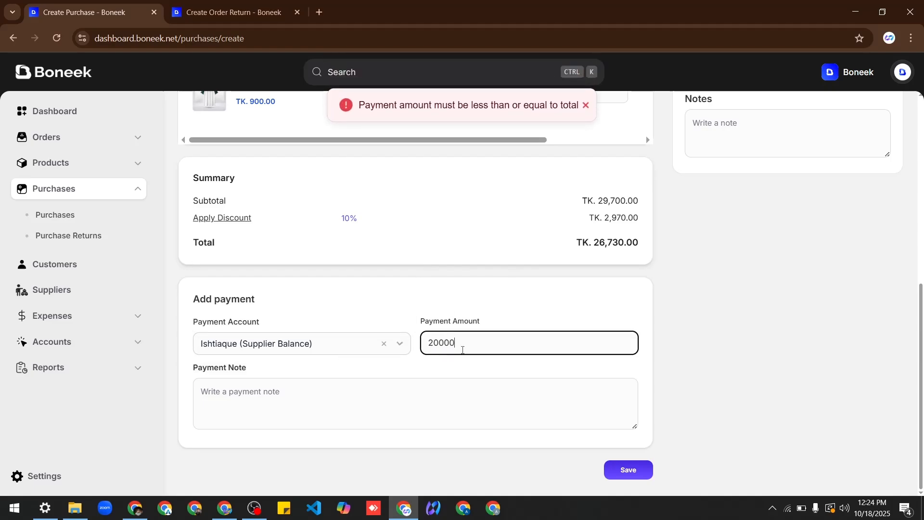
click(411, 243)
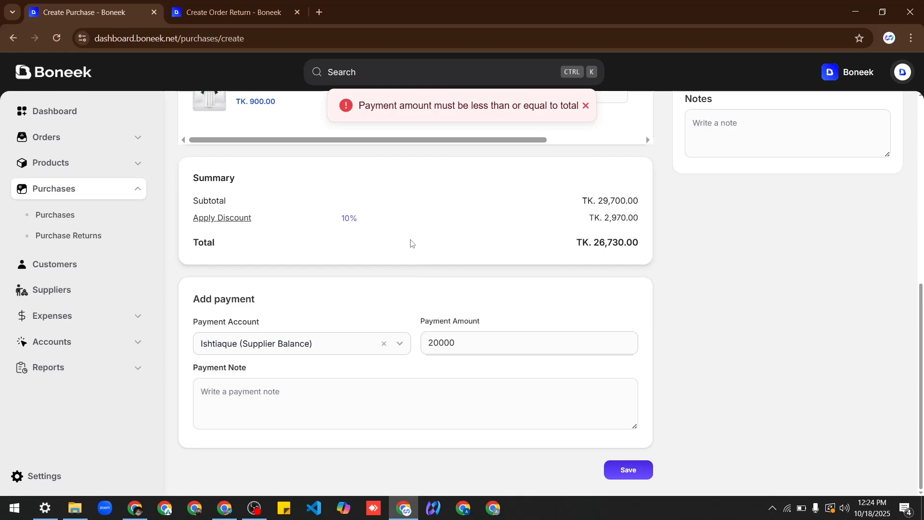
click(464, 342)
click(468, 314)
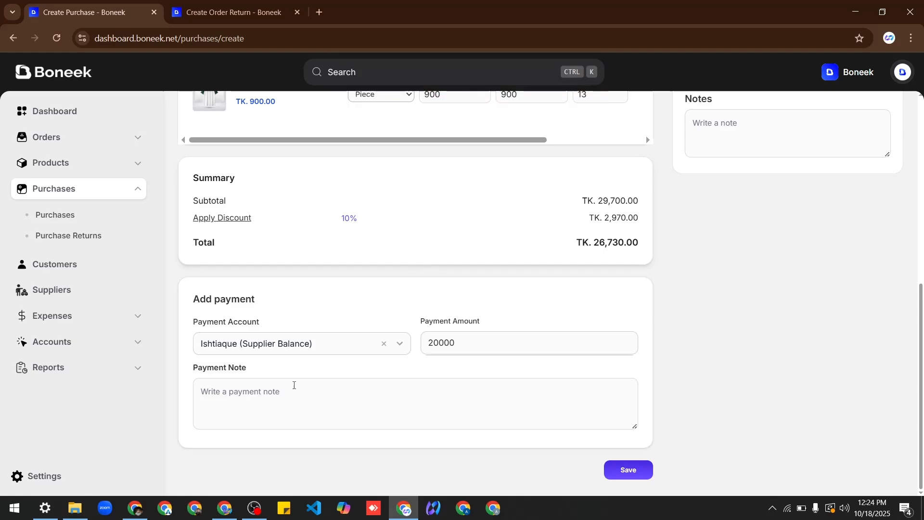
scroll(628, 322, up, 8)
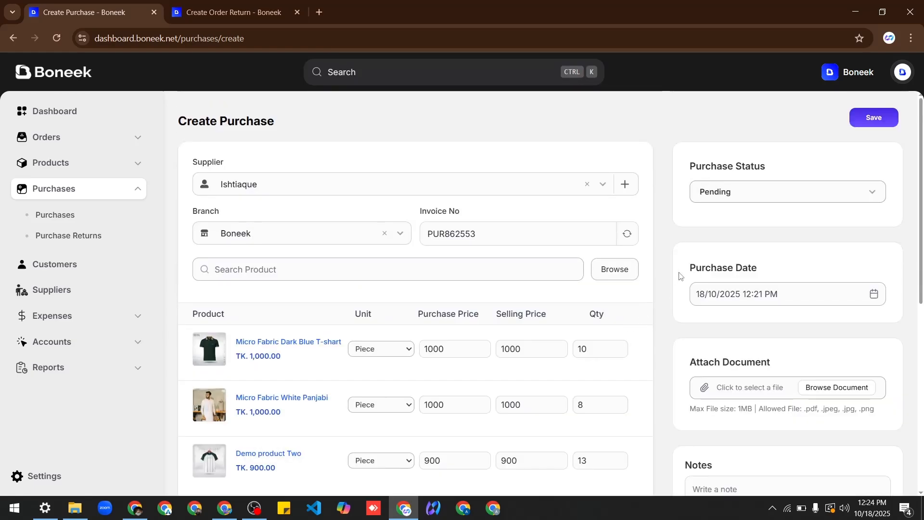
click(741, 198)
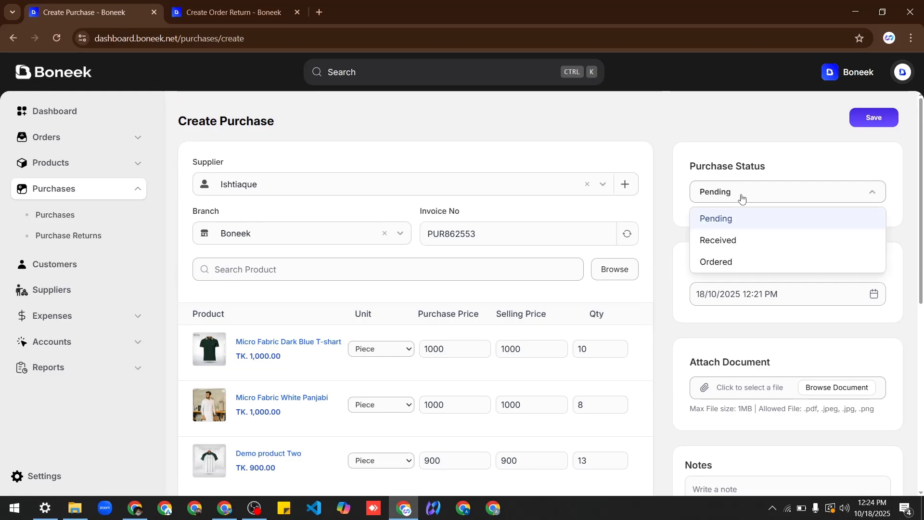
click(742, 166)
scroll(429, 260, down, 8)
scroll(428, 259, up, 8)
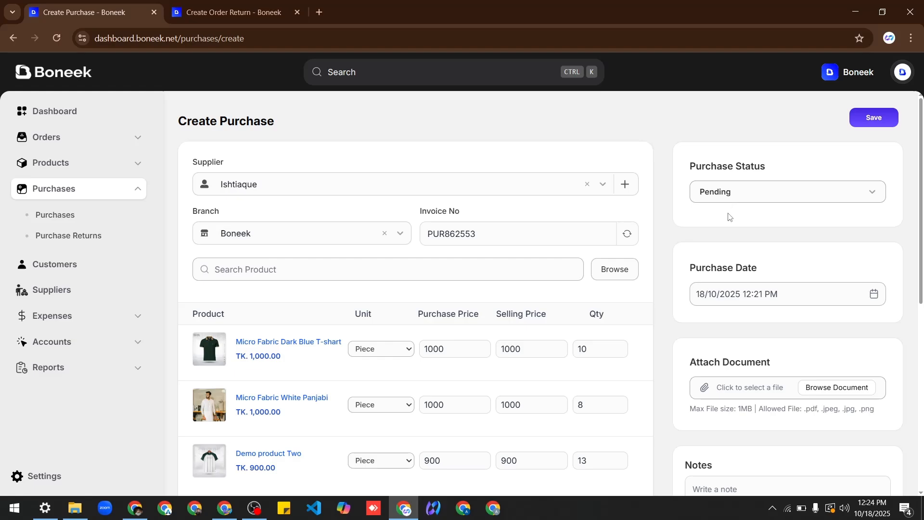
click(754, 196)
click(731, 173)
click(759, 198)
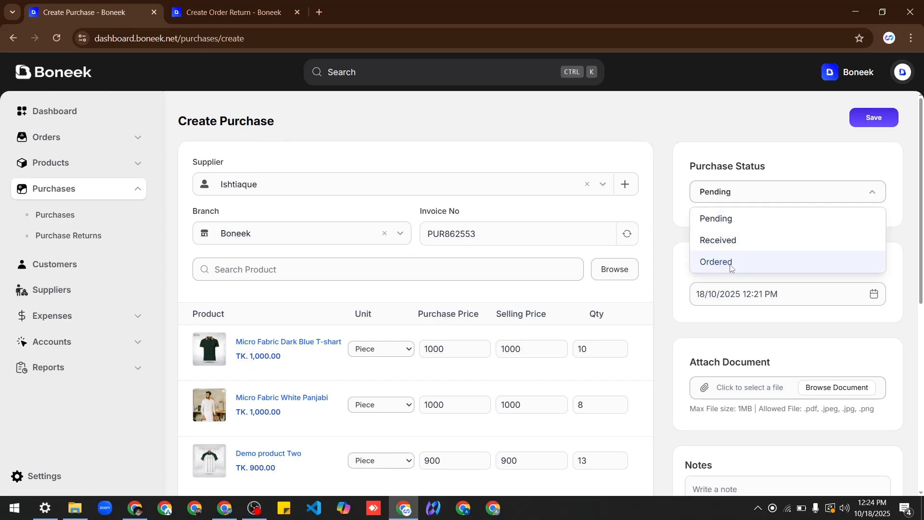
click(730, 266)
click(729, 193)
click(727, 222)
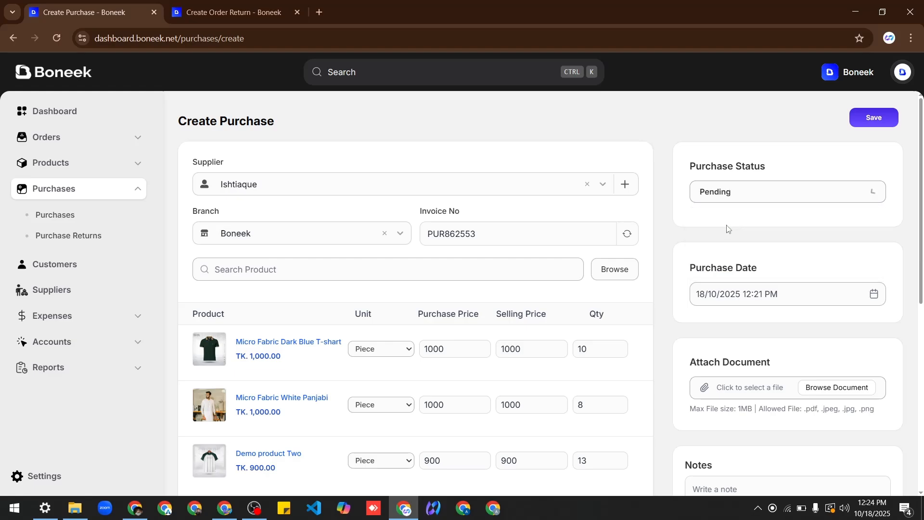
scroll(870, 228, down, 2)
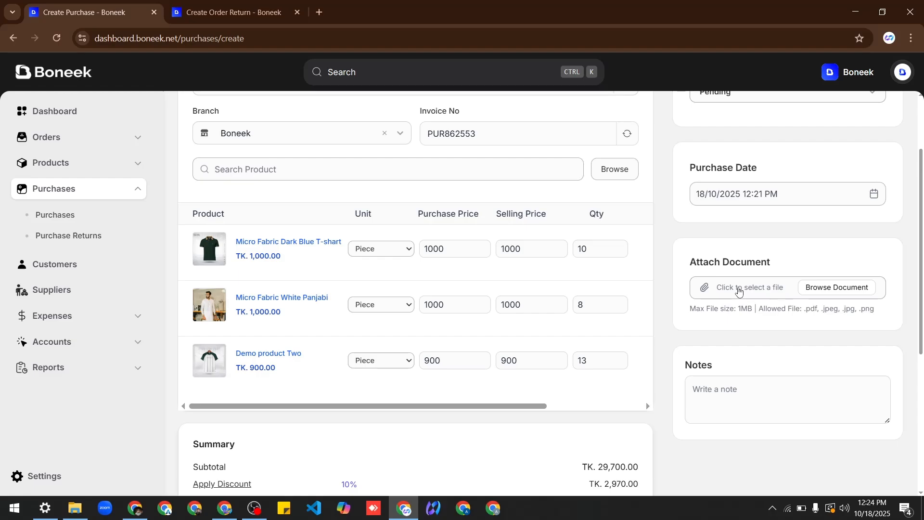
scroll(734, 289, down, 5)
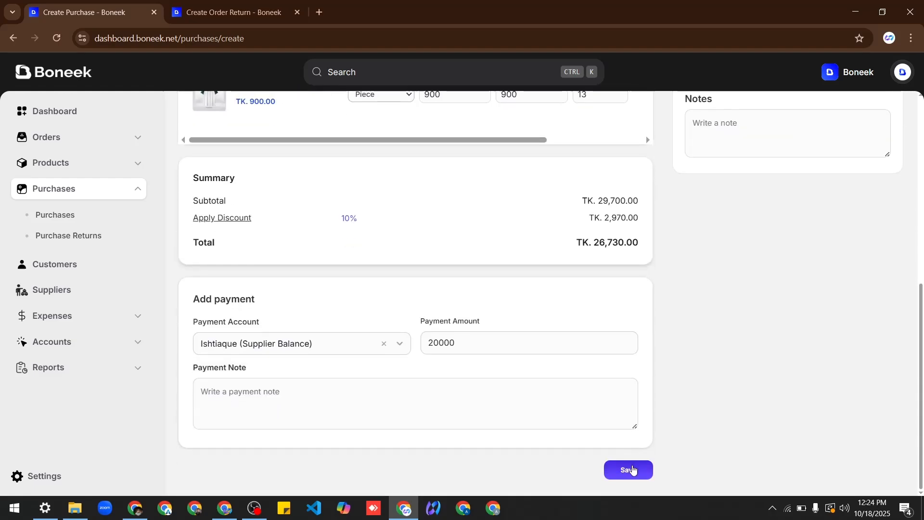
Save the purchase, recording PUR862553 as Partial with TK. 6,730.00 still due.
click(630, 470)
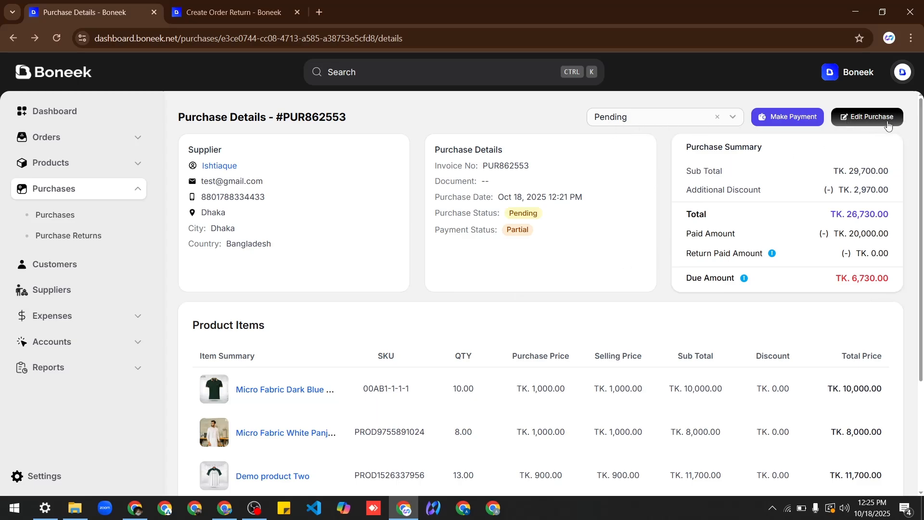
Pay the TK. 6,730 balance from DBBL Dhaka Branch, leaving PUR862553 Paid with 0.00 due.
click(793, 124)
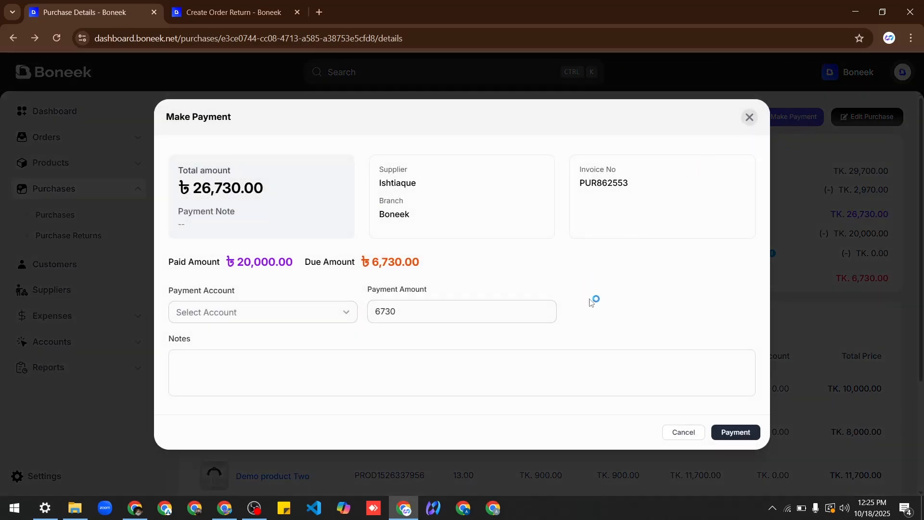
triple_click(386, 261)
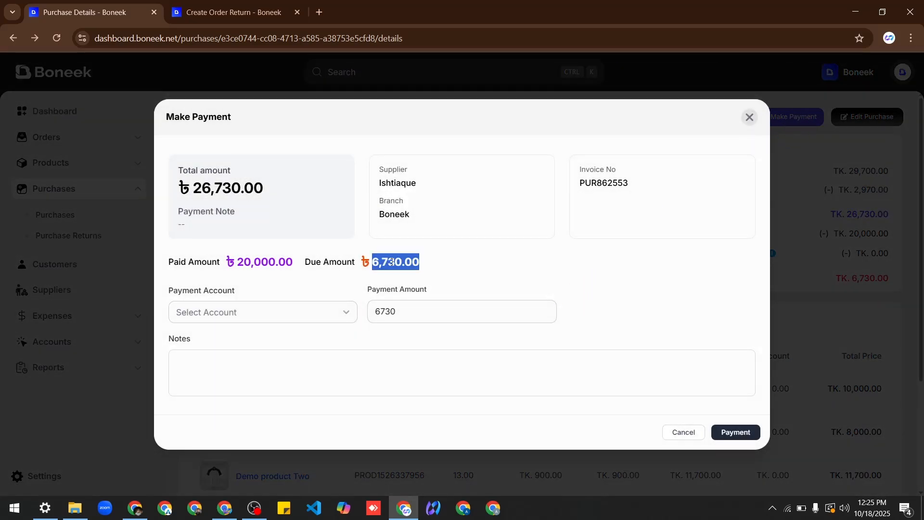
click(443, 262)
triple_click(390, 263)
click(452, 266)
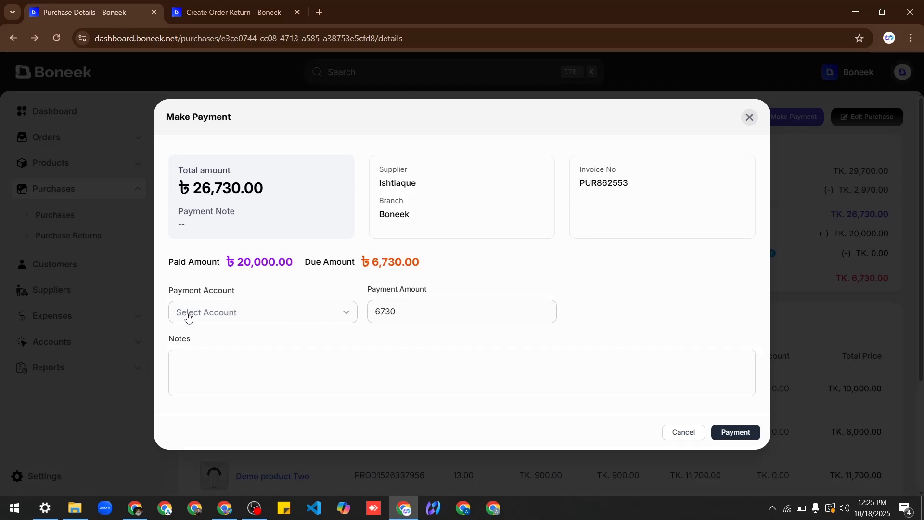
double_click(198, 293)
click(274, 295)
click(258, 318)
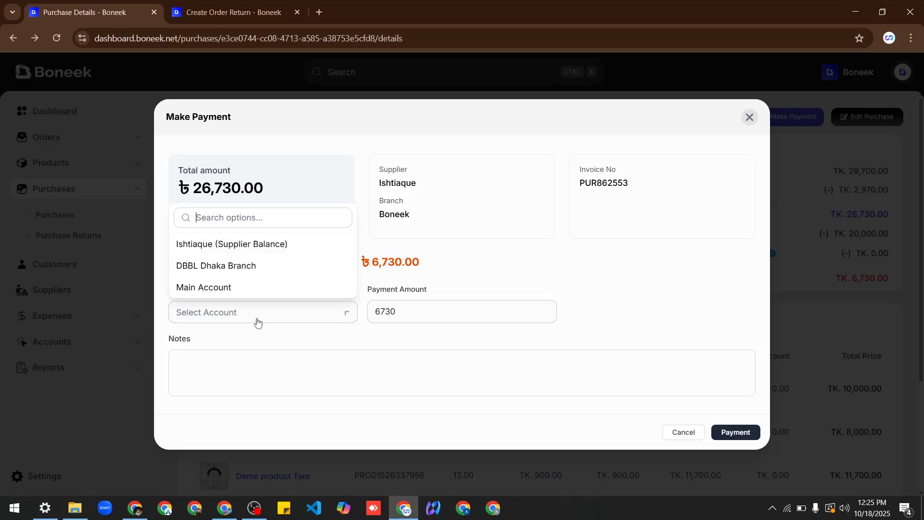
click(229, 269)
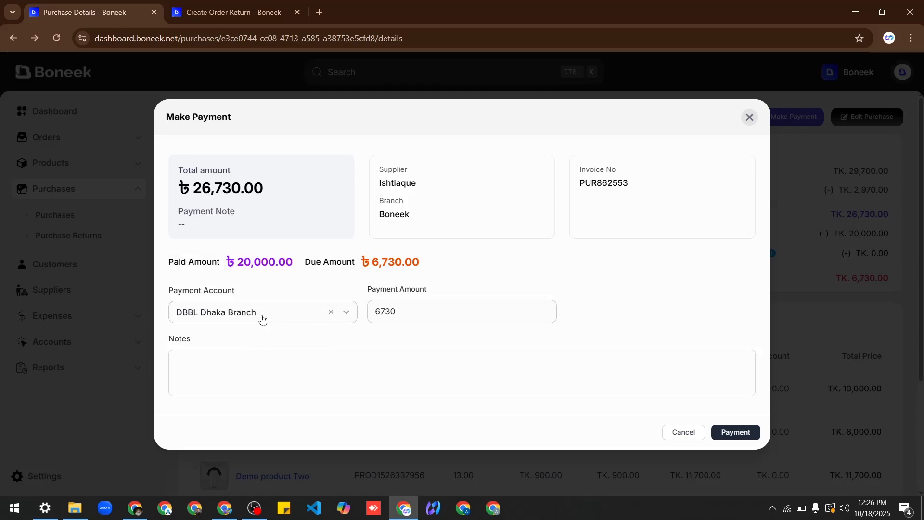
double_click(412, 315)
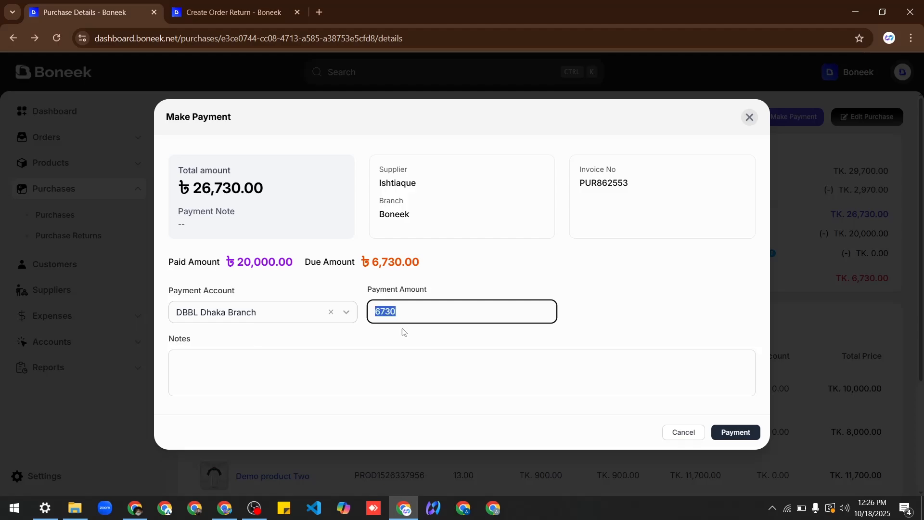
click(385, 345)
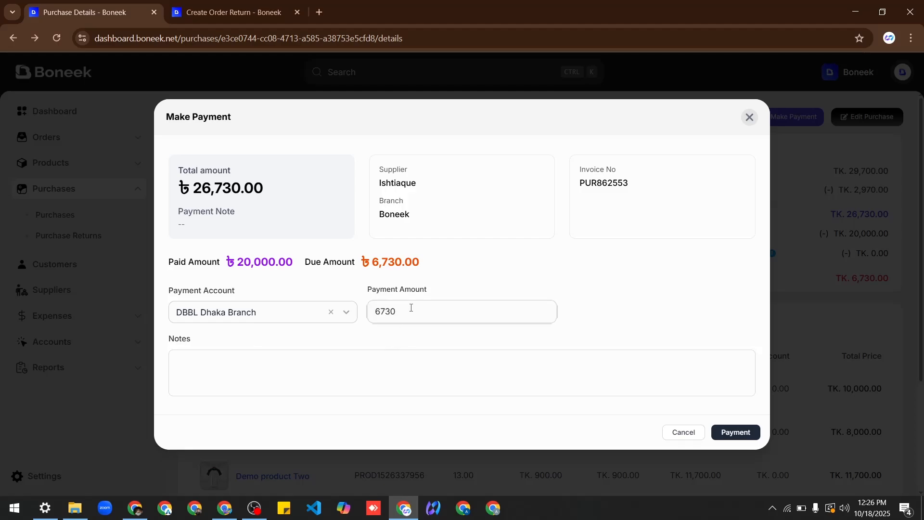
click(748, 431)
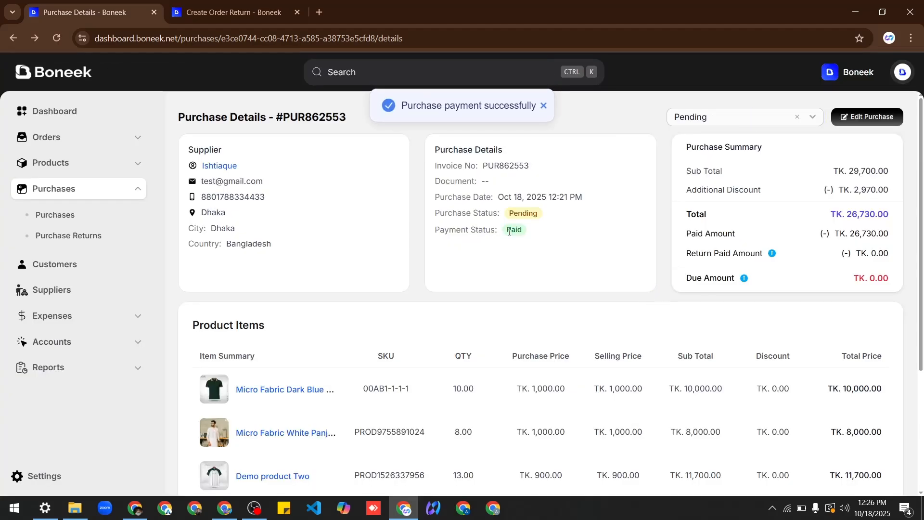
Change the purchase status from Pending to Ordered and confirm.
click(712, 116)
click(693, 168)
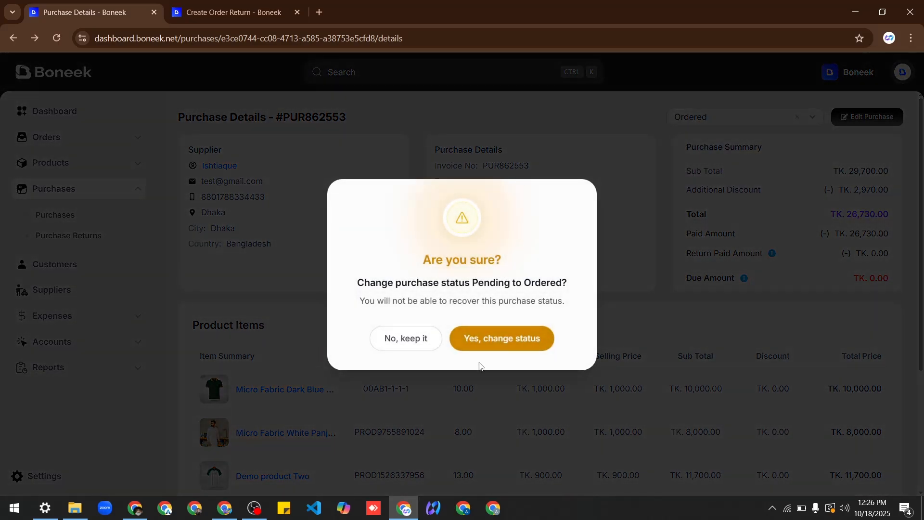
click(501, 340)
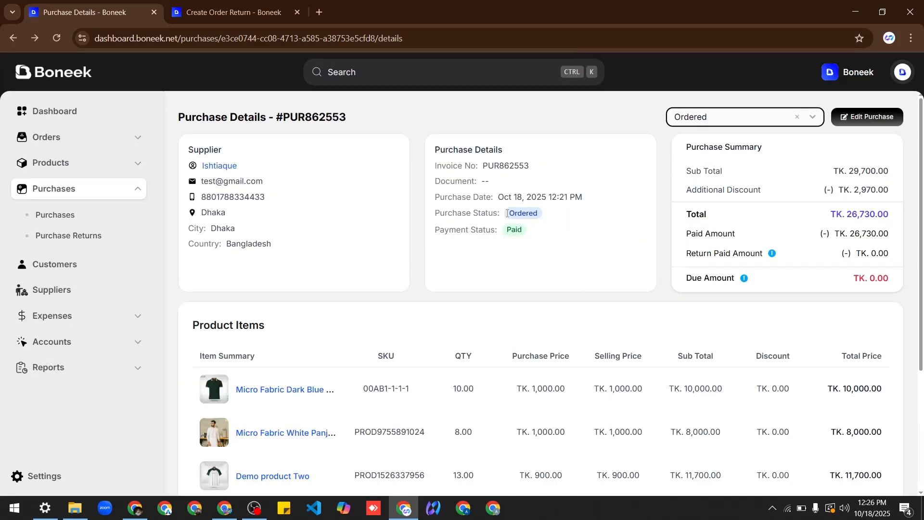
scroll(537, 250, down, 4)
scroll(534, 254, up, 2)
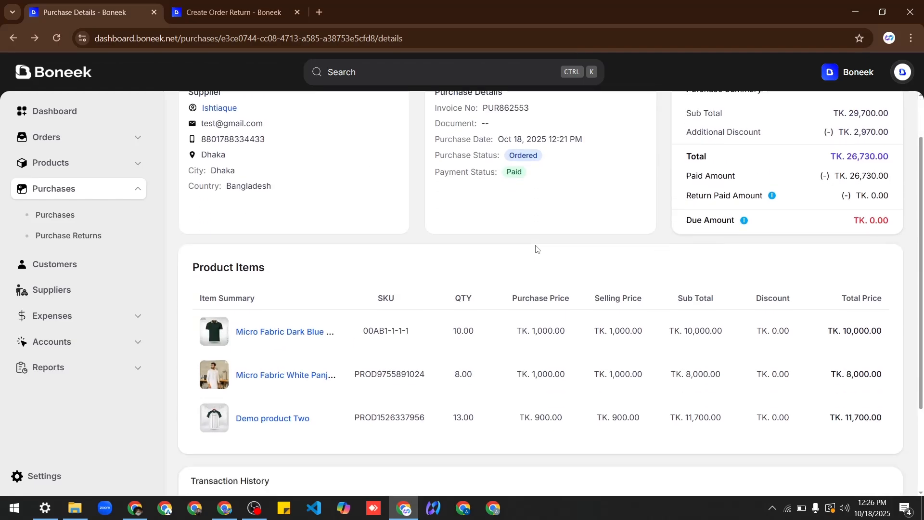
scroll(534, 253, down, 2)
scroll(534, 253, up, 4)
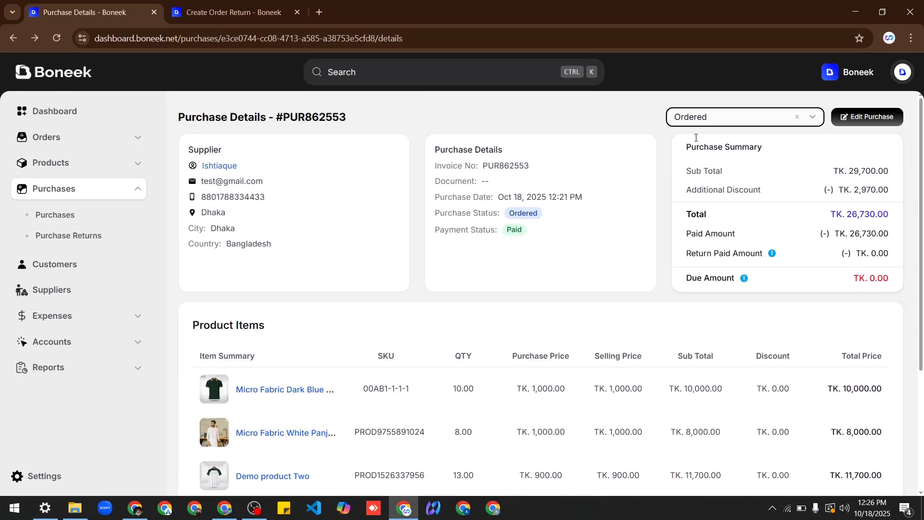
Change the purchase status to Received and confirm.
click(702, 118)
click(693, 191)
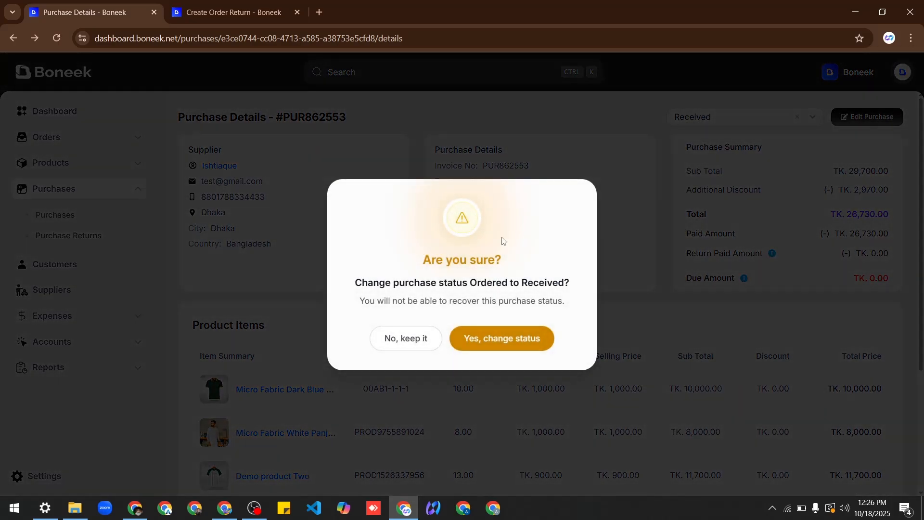
click(522, 345)
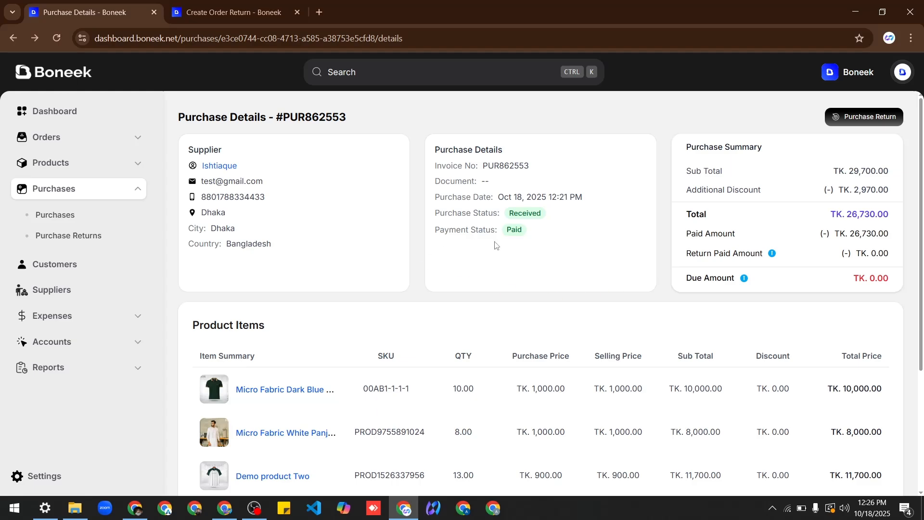
double_click(528, 213)
click(503, 222)
Look over the return form's three products at 0 return quantity, then go back to Purchases.
click(869, 117)
scroll(343, 230, down, 4)
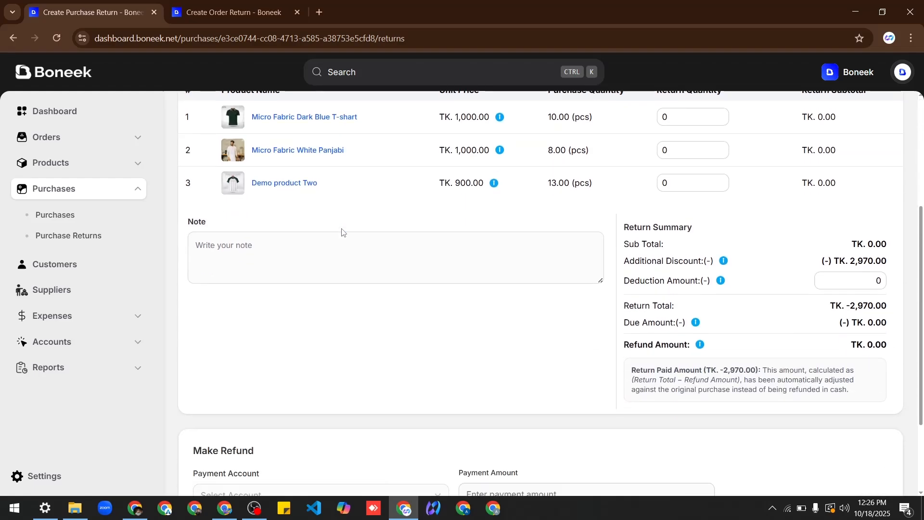
scroll(664, 185, up, 2)
click(698, 219)
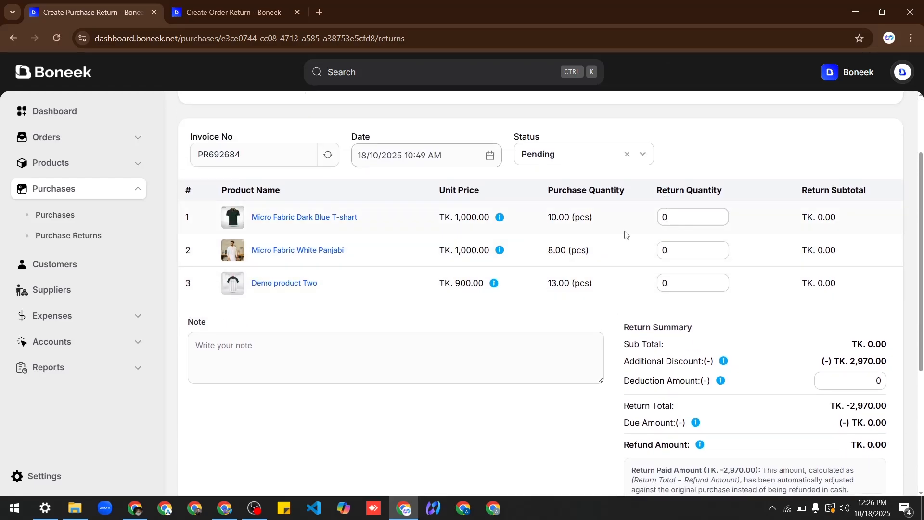
scroll(706, 222, down, 5)
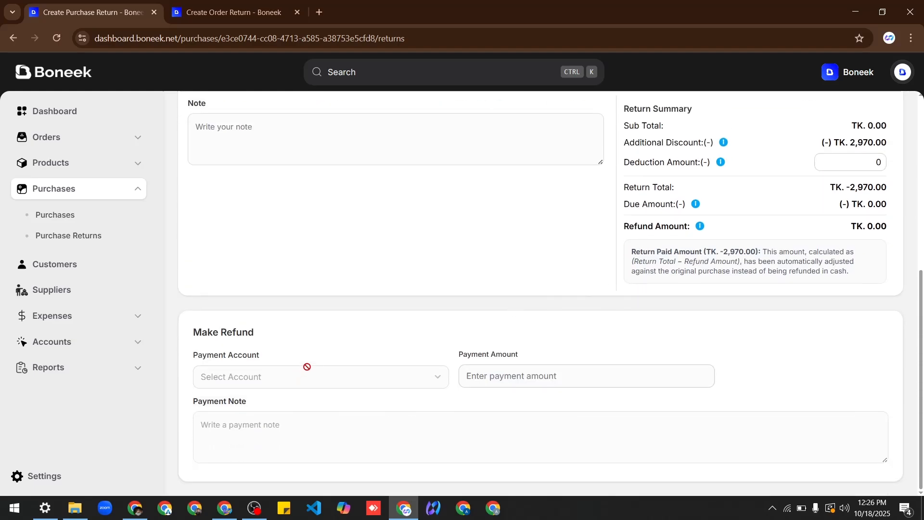
scroll(498, 339, up, 6)
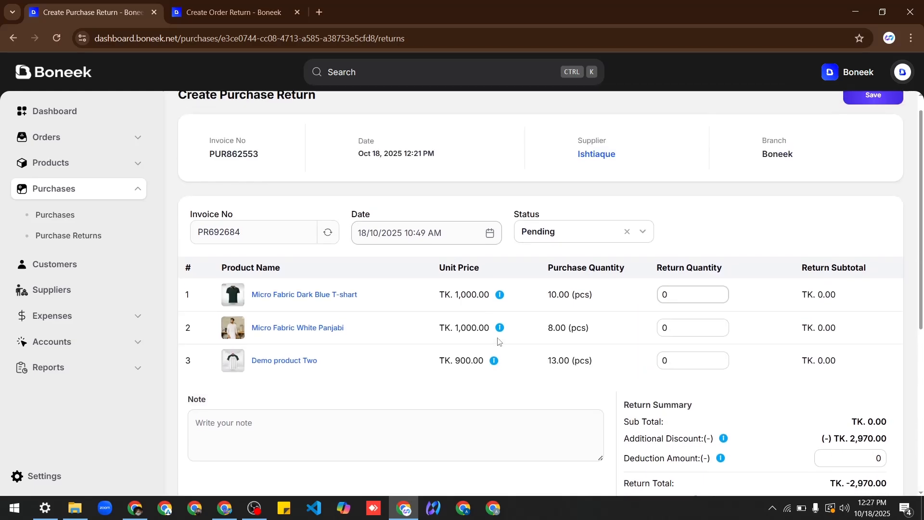
scroll(486, 344, down, 6)
scroll(462, 338, up, 6)
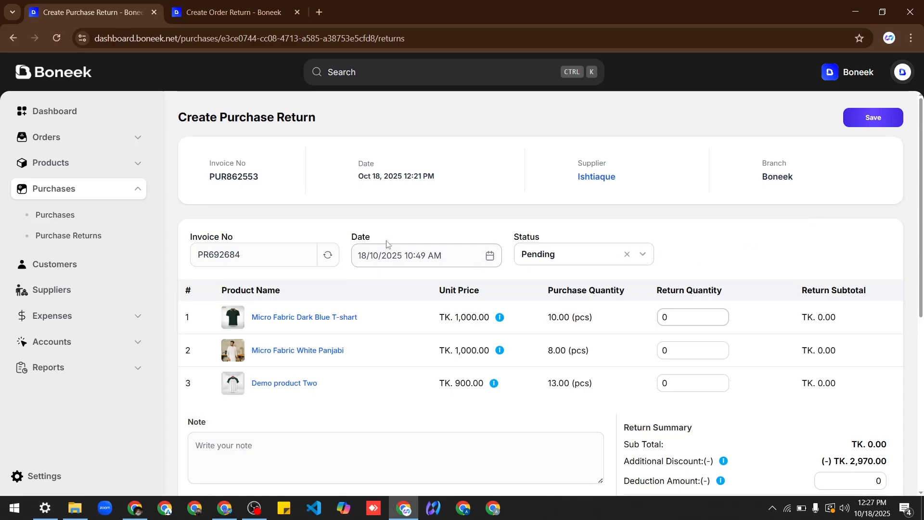
click(358, 181)
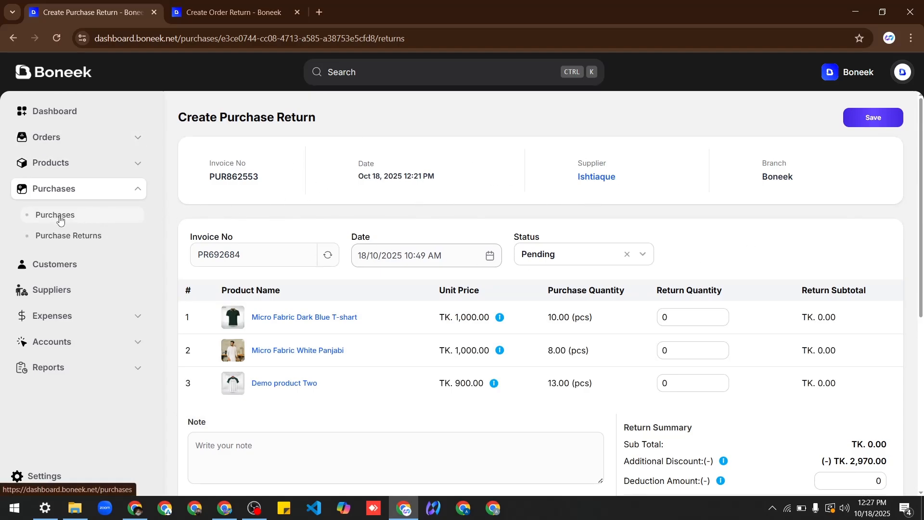
click(107, 218)
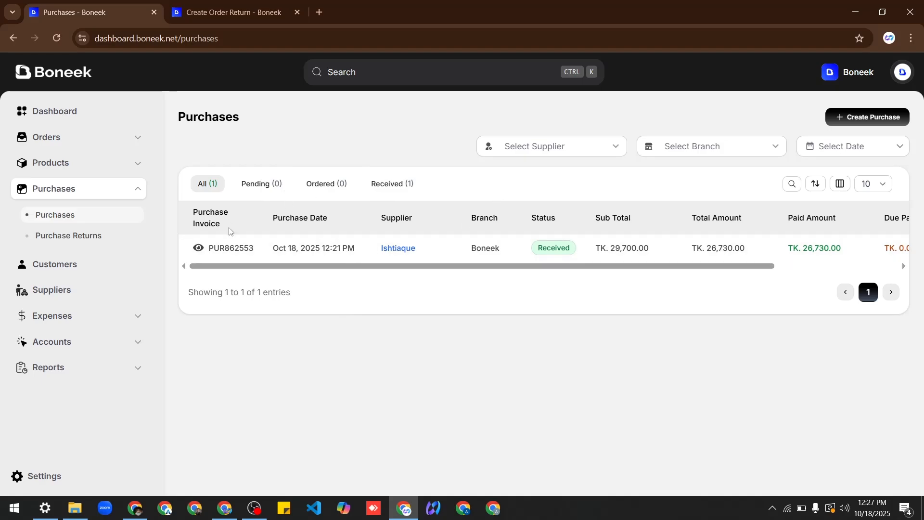
View PUR862553's Transaction History with both payments, then go to the Purchase Returns page.
click(311, 248)
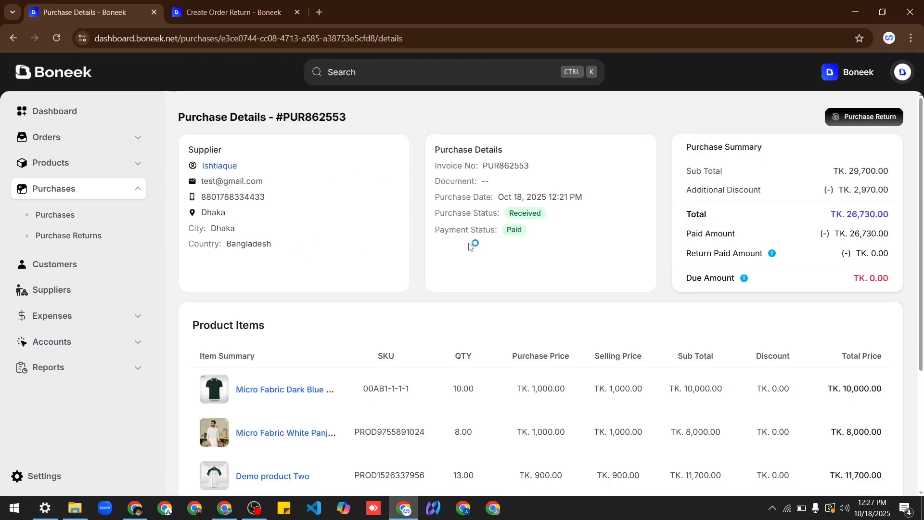
scroll(470, 247, down, 3)
scroll(464, 250, up, 3)
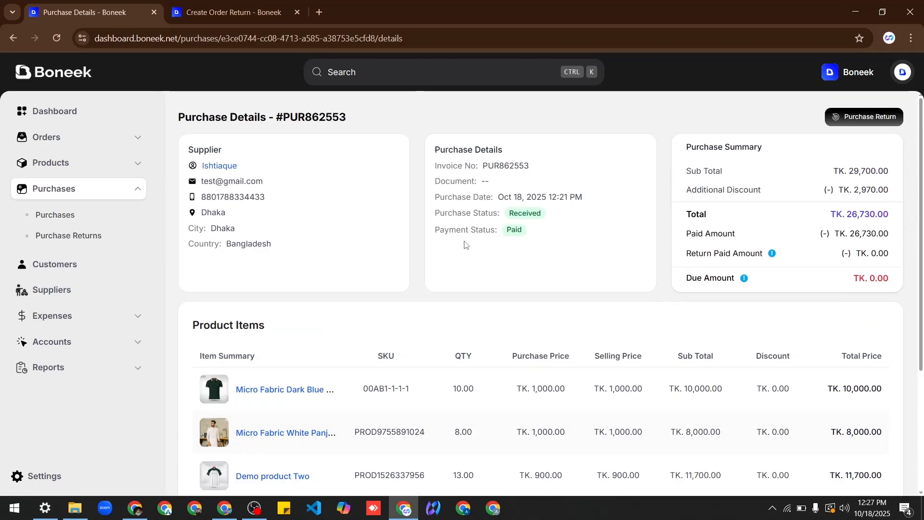
scroll(453, 217, down, 3)
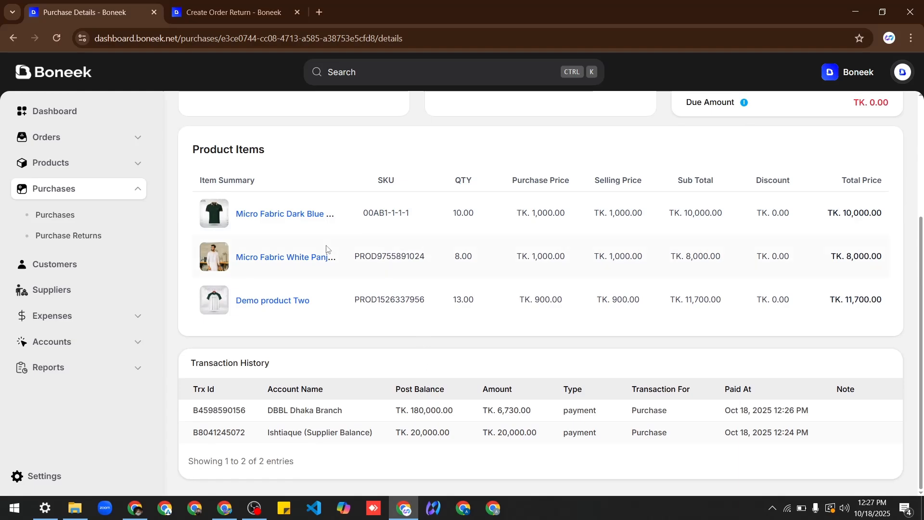
click(96, 214)
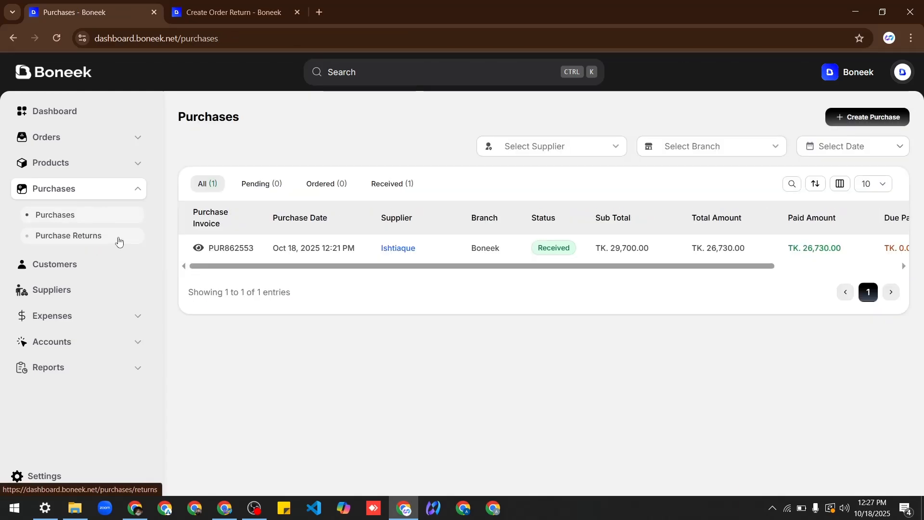
click(83, 235)
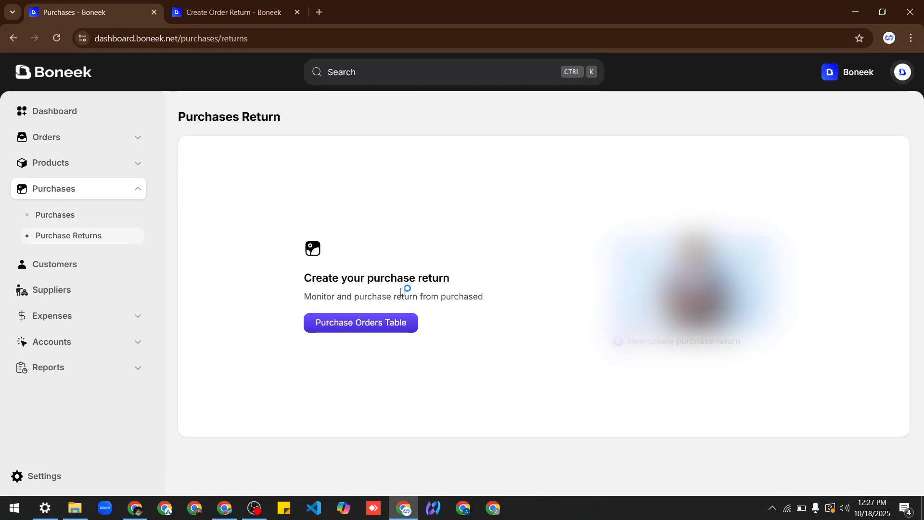